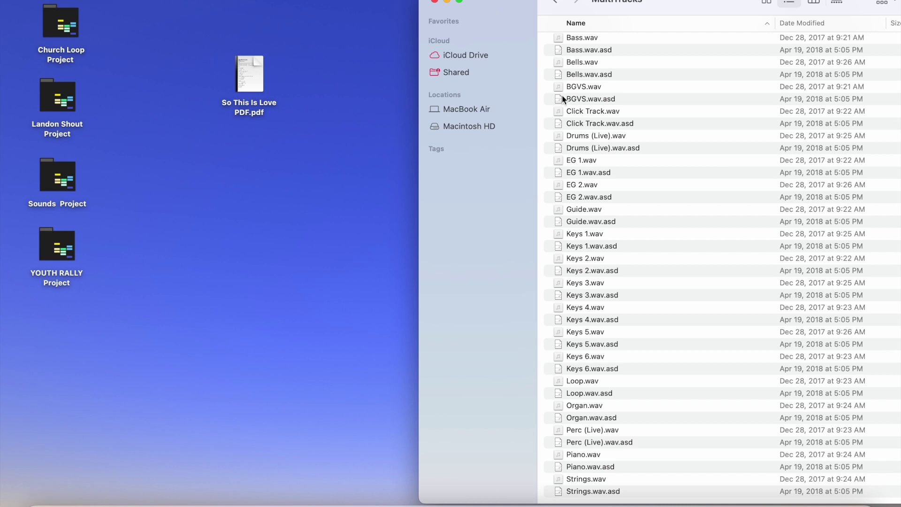
Step: Switch to Ableton Live beside the file window, show the Arrangement View and hide the detail view below it
{"action": "left_click_drag", "start_coordinate": [515, 1], "coordinate": [549, 1]}
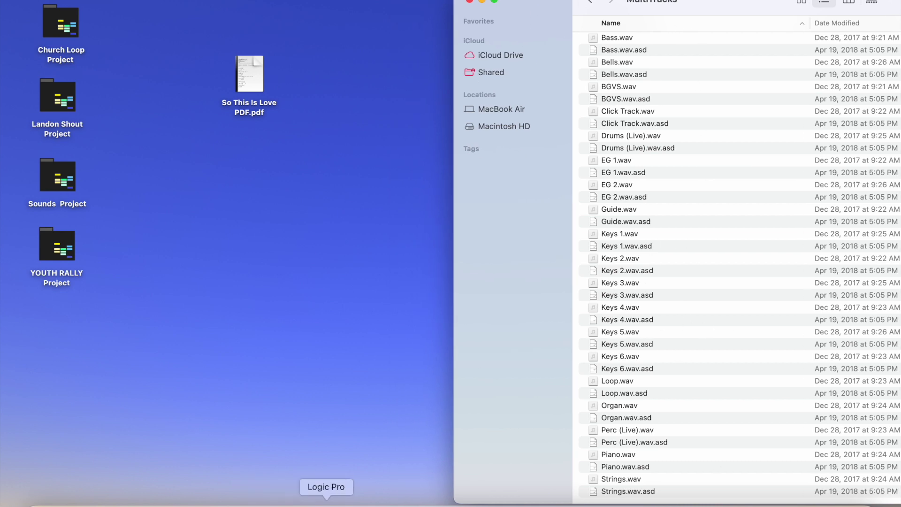
{"action": "left_click", "coordinate": [296, 505]}
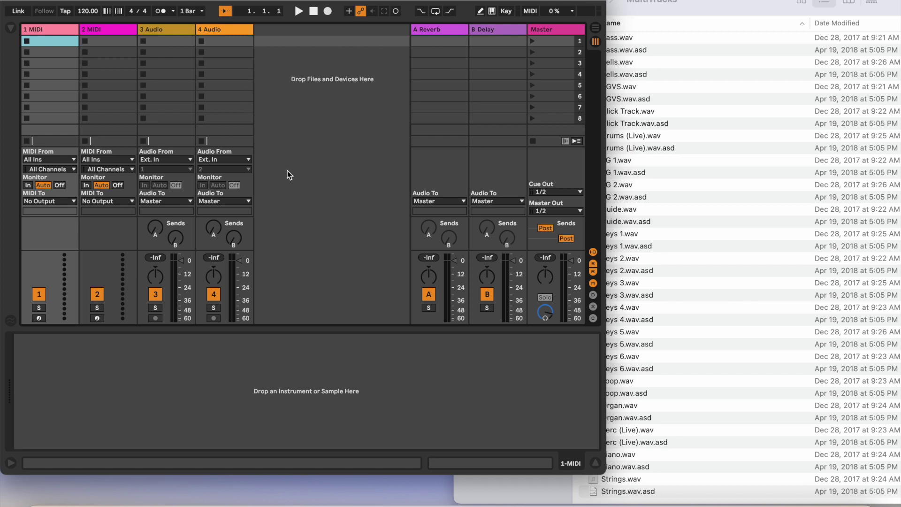
{"action": "key", "text": "Tab"}
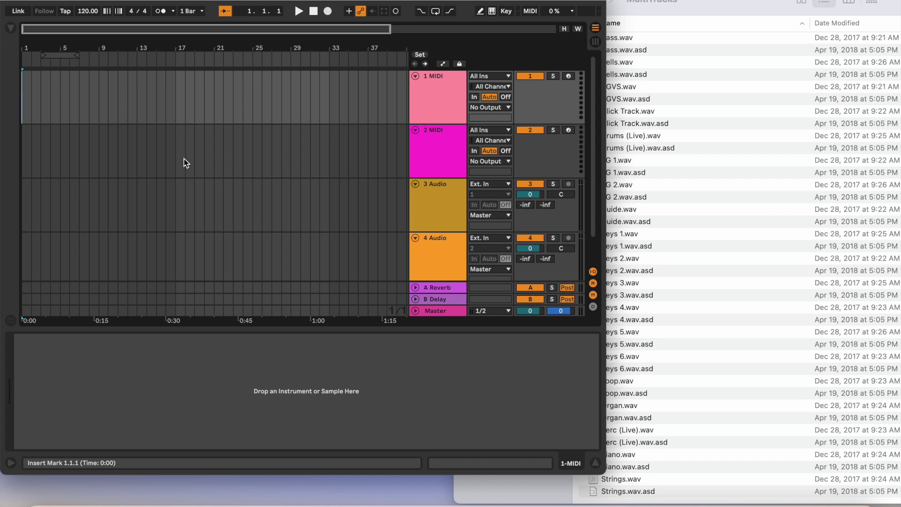
{"action": "left_click", "coordinate": [592, 461]}
Step: Look up the tempo in the Spirit Break Out song folder's file names and set the project tempo to 83 BPM
{"action": "left_click", "coordinate": [736, 188]}
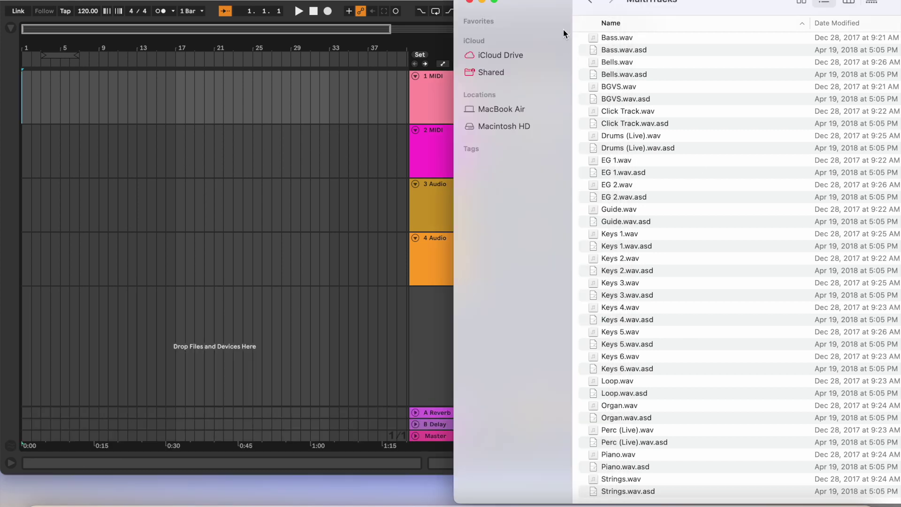
{"action": "left_click", "coordinate": [591, 3]}
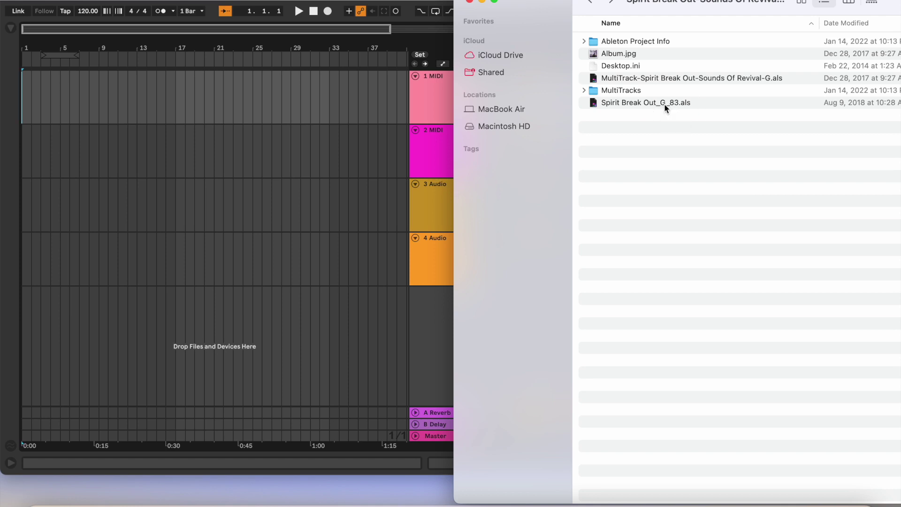
{"action": "left_click", "coordinate": [230, 163]}
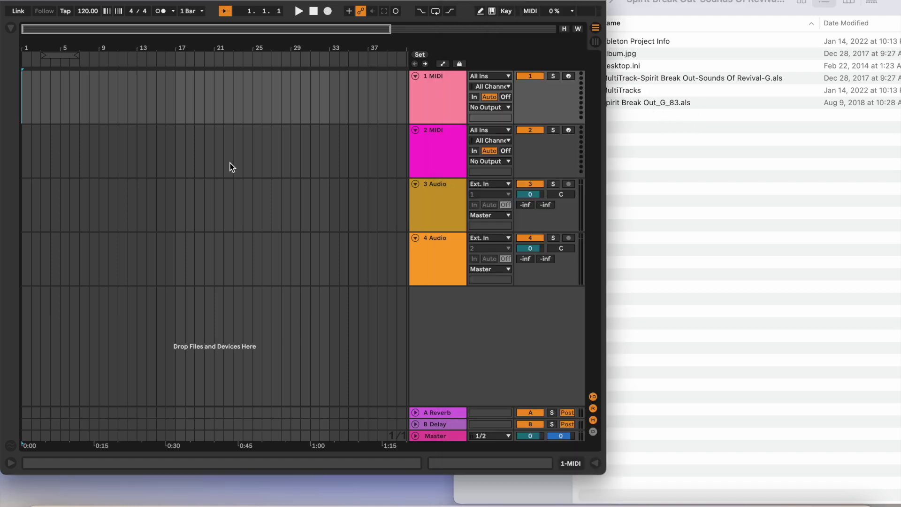
{"action": "left_click", "coordinate": [94, 12]}
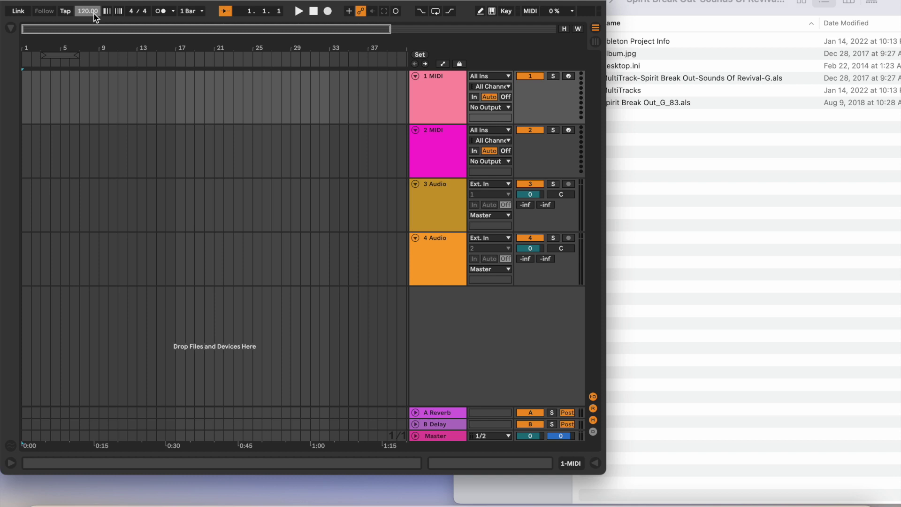
{"action": "key", "text": "Return"}
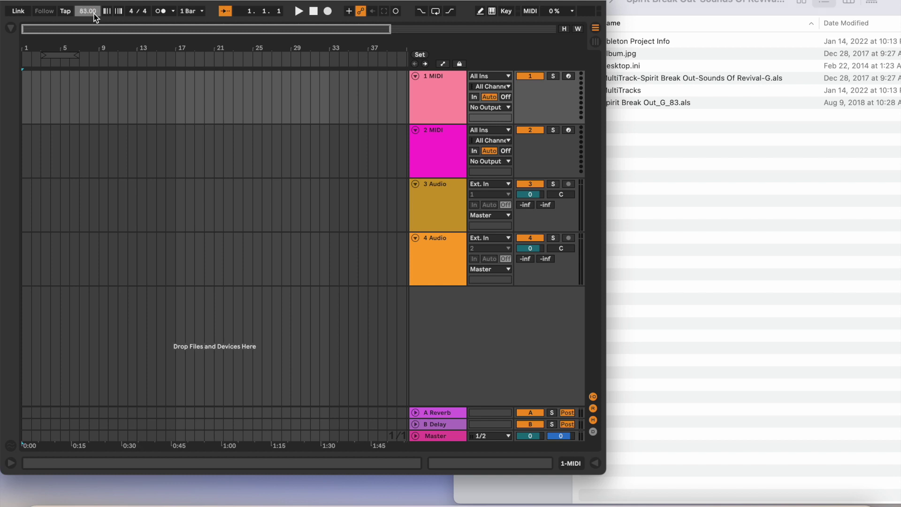
Step: Import all files of the MultiTracks folder, from AG.wav to Strings.wav.asd, into the arrangement at bar 1, each stem on its own track
{"action": "left_click", "coordinate": [651, 126]}
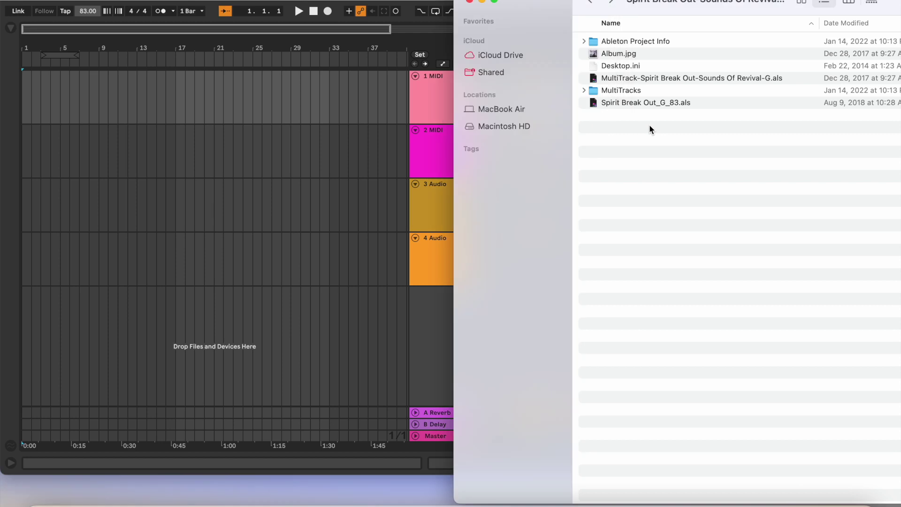
{"action": "double_click", "coordinate": [618, 90]}
{"action": "scroll", "coordinate": [642, 78], "scroll_direction": "up", "scroll_amount": 2}
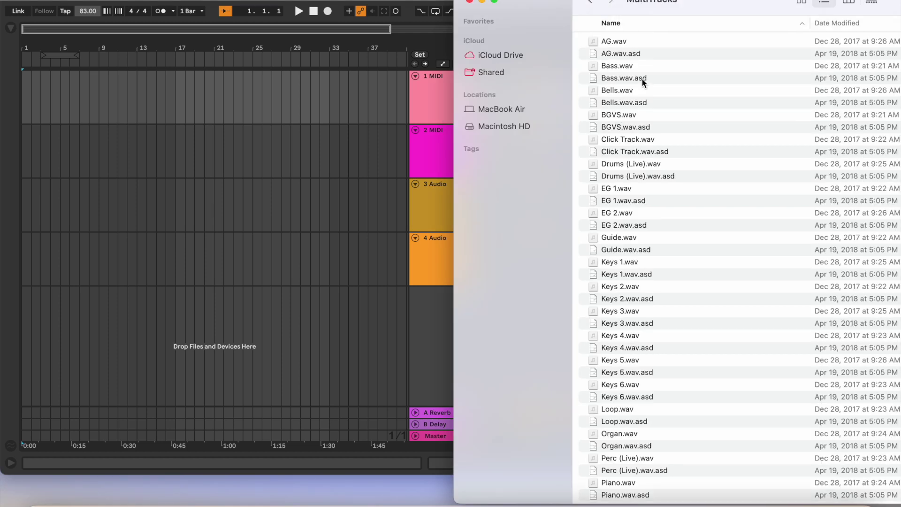
{"action": "left_click", "coordinate": [640, 41]}
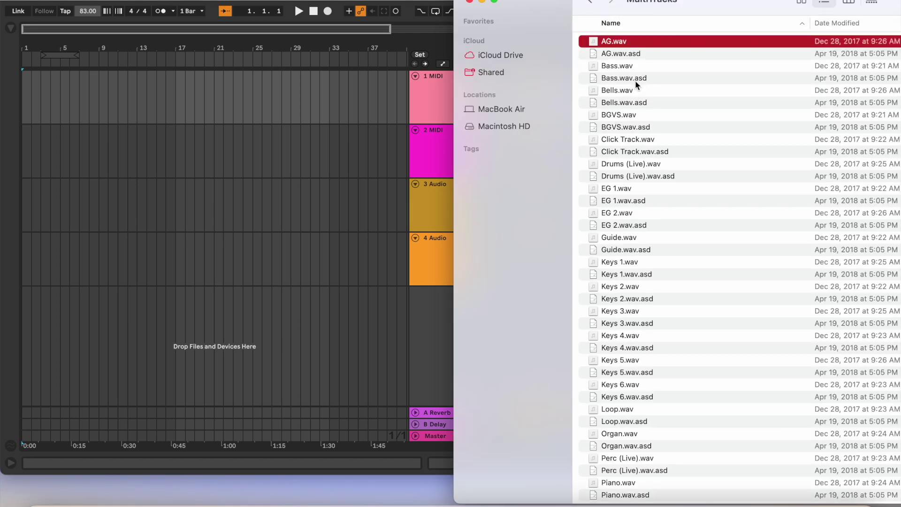
{"action": "scroll", "coordinate": [740, 270], "scroll_direction": "down", "scroll_amount": 2}
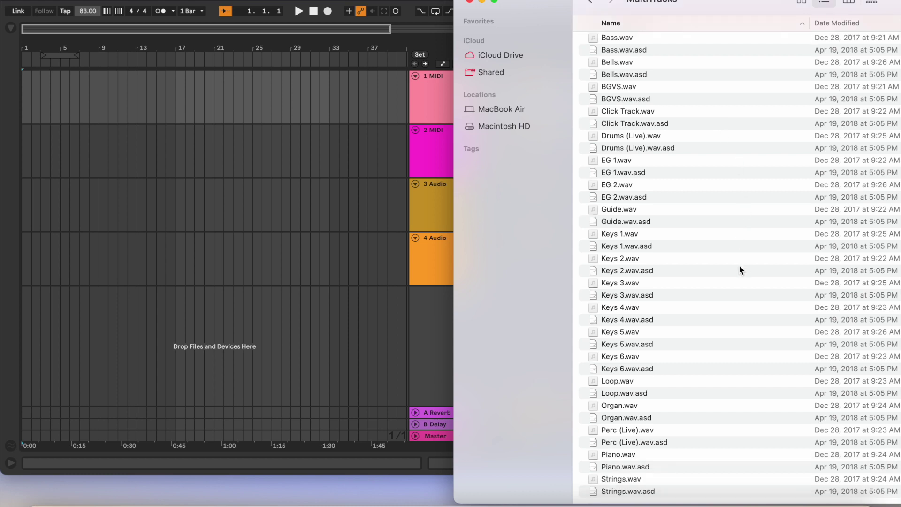
{"action": "left_click", "coordinate": [663, 491], "text": "shift"}
{"action": "scroll", "coordinate": [685, 209], "scroll_direction": "up", "scroll_amount": 2}
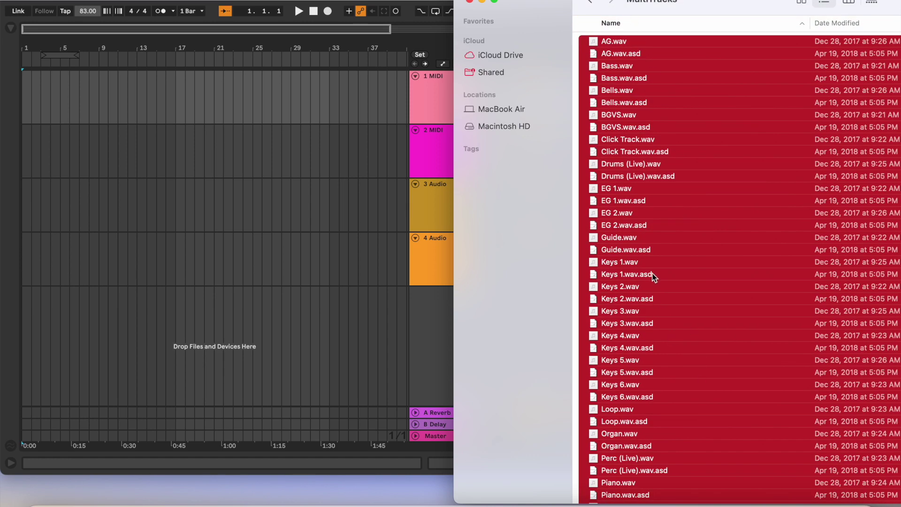
{"action": "left_click_drag", "start_coordinate": [653, 276], "coordinate": [24, 104]}
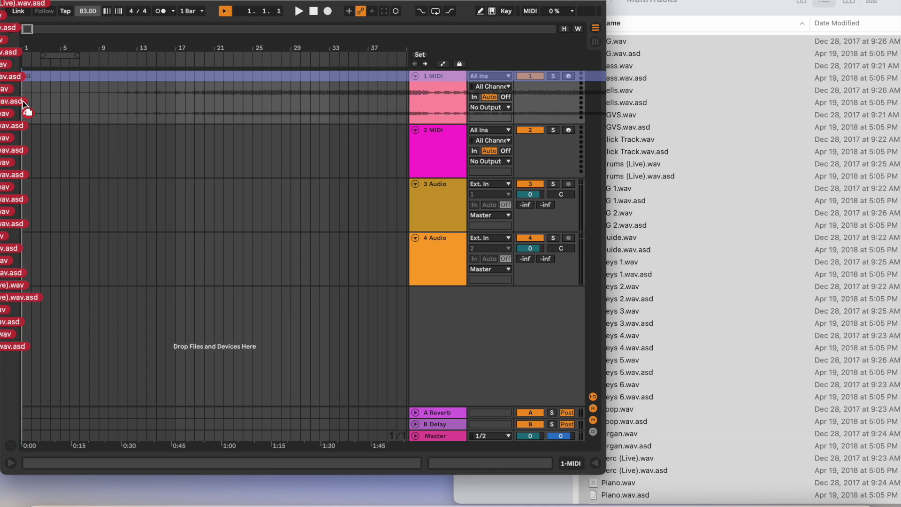
{"action": "left_click_drag", "start_coordinate": [24, 103], "coordinate": [22, 101]}
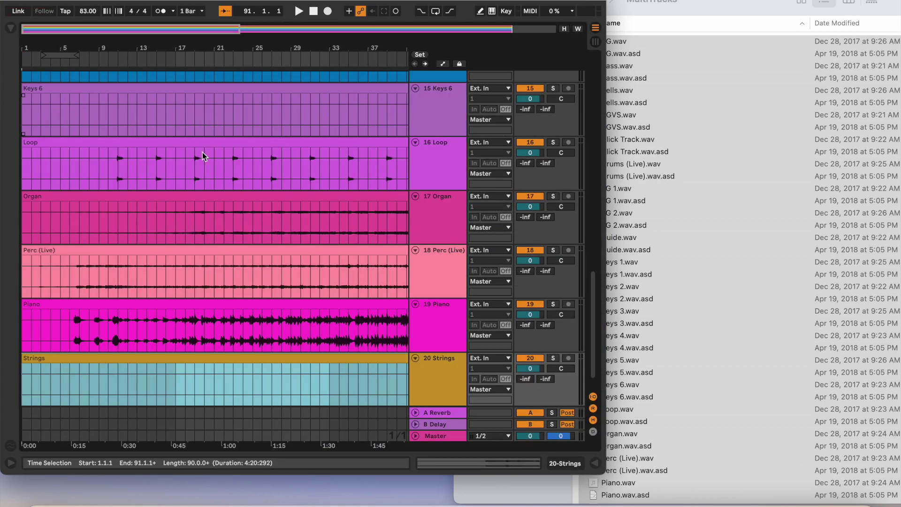
Step: Enlarge the Ableton Live window to fill the screen
{"action": "scroll", "coordinate": [298, 229], "scroll_direction": "up", "scroll_amount": 10}
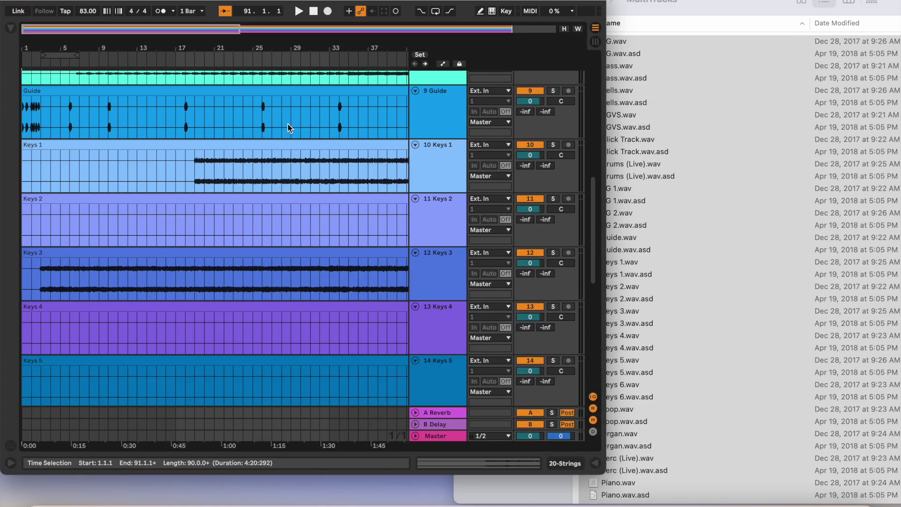
{"action": "scroll", "coordinate": [437, 265], "scroll_direction": "up", "scroll_amount": 4}
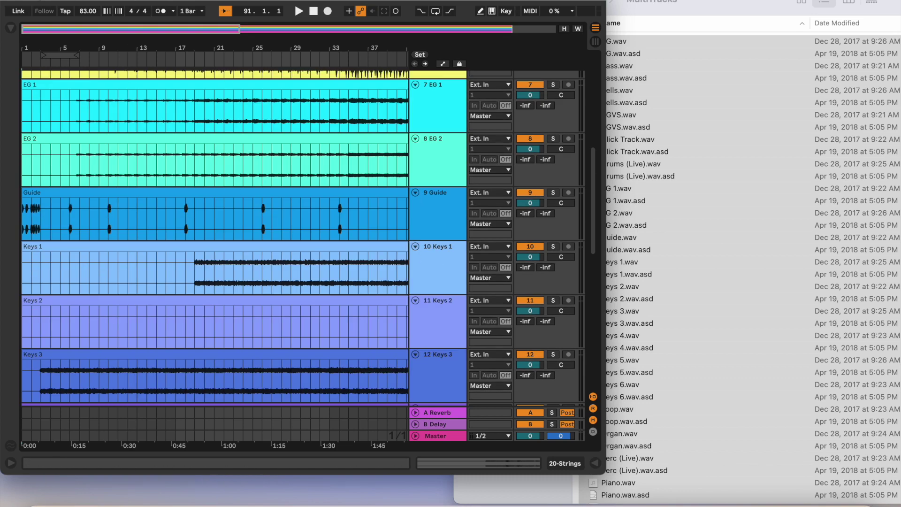
{"action": "left_click", "coordinate": [30, 0]}
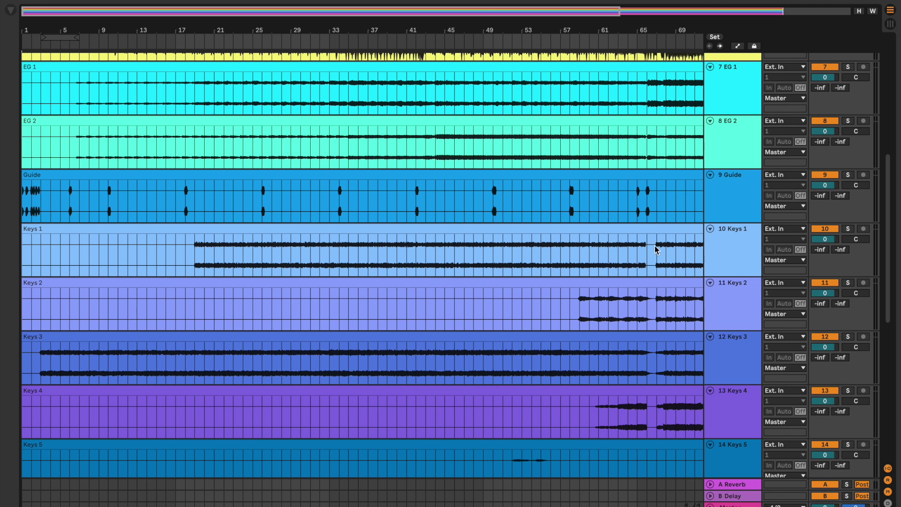
Step: Select all tracks from Strings up to AG, reduce their height together and clear the track selection
{"action": "scroll", "coordinate": [655, 246], "scroll_direction": "down", "scroll_amount": 12}
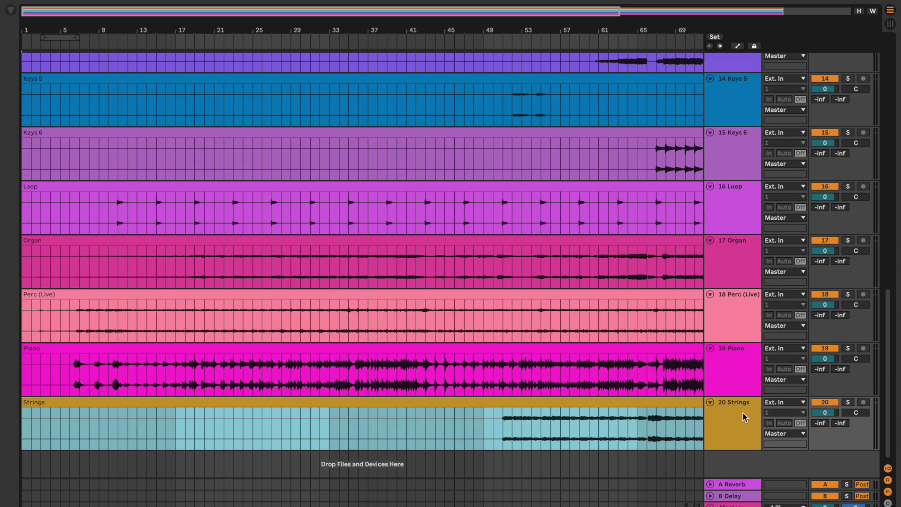
{"action": "left_click", "coordinate": [741, 414]}
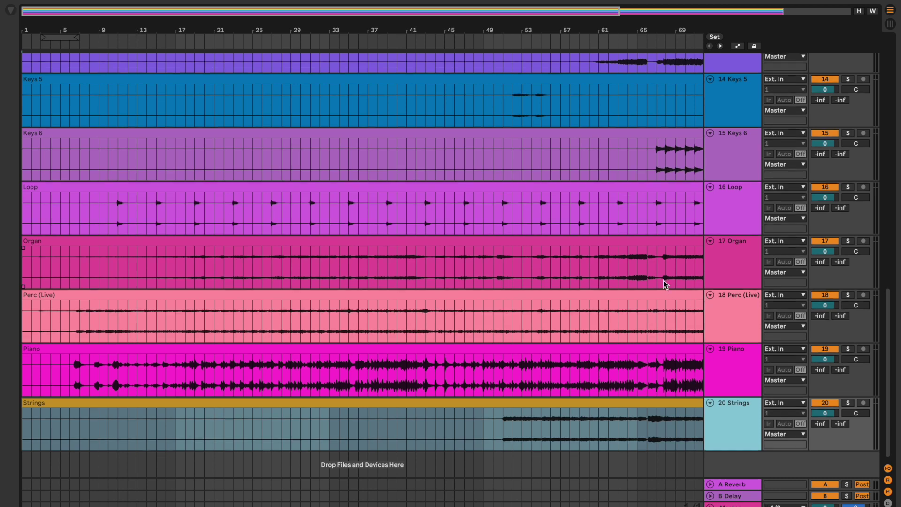
{"action": "scroll", "coordinate": [664, 281], "scroll_direction": "up", "scroll_amount": 15}
{"action": "scroll", "coordinate": [670, 265], "scroll_direction": "up", "scroll_amount": 3}
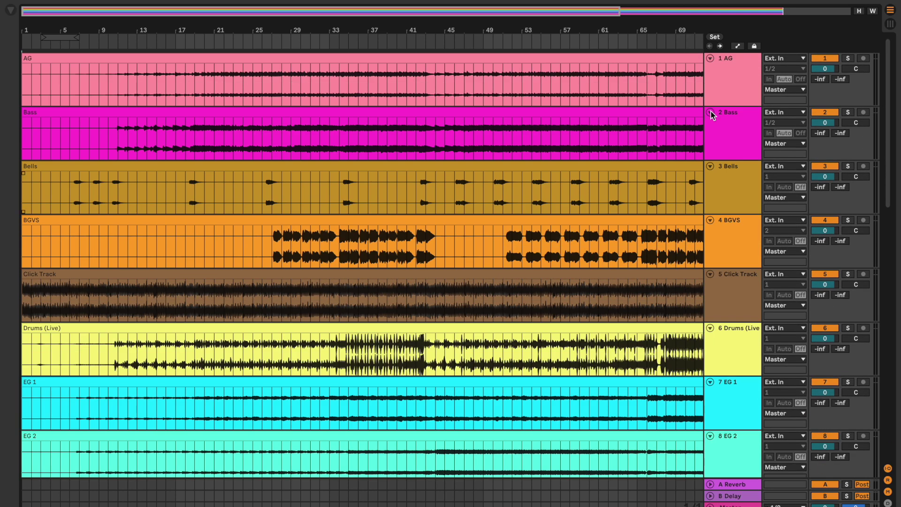
{"action": "left_click", "coordinate": [747, 73], "text": "shift"}
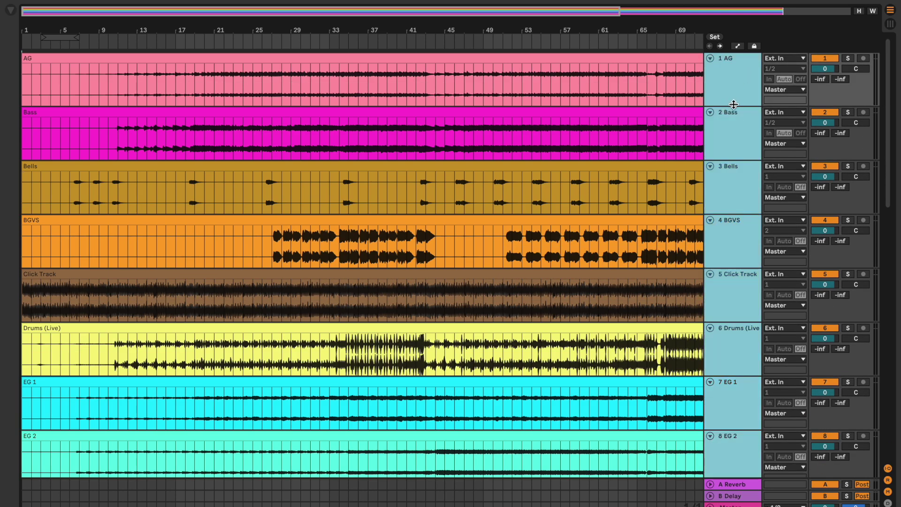
{"action": "left_click_drag", "start_coordinate": [735, 105], "coordinate": [737, 76]}
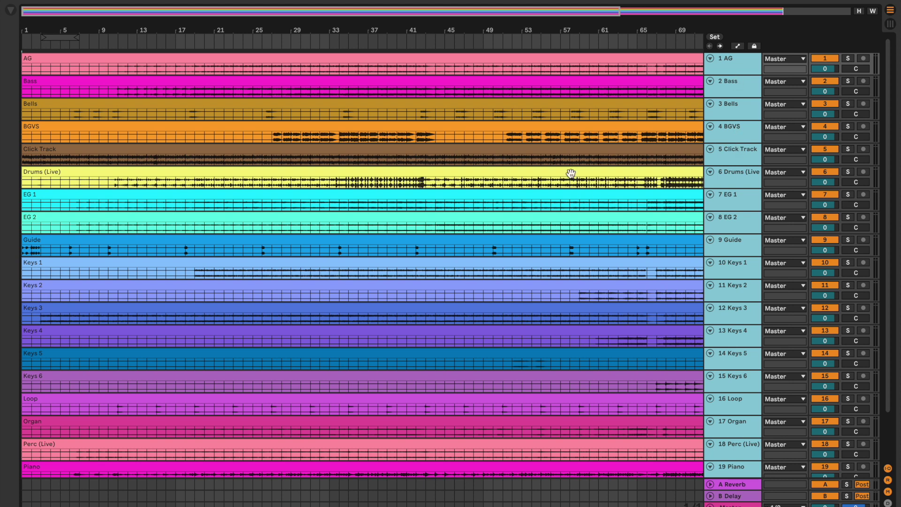
{"action": "left_click", "coordinate": [545, 195]}
{"action": "scroll", "coordinate": [556, 258], "scroll_direction": "down", "scroll_amount": 2}
{"action": "scroll", "coordinate": [556, 258], "scroll_direction": "up", "scroll_amount": 2}
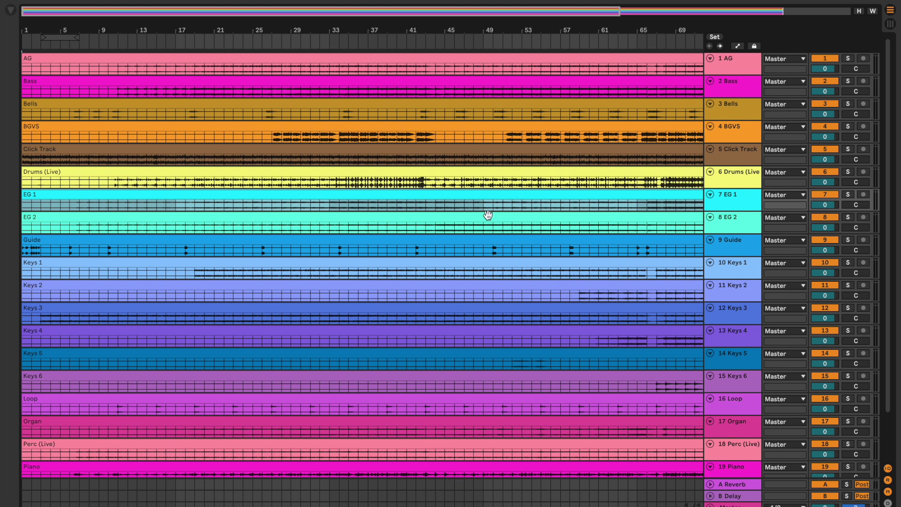
Step: Move the Click Track to the first position in the track list and the Guide track directly beneath it
{"action": "mouse_move", "coordinate": [731, 74]}
{"action": "left_mouse_down"}
{"action": "mouse_move", "coordinate": [731, 86]}
{"action": "mouse_move", "coordinate": [732, 75]}
{"action": "left_mouse_up"}
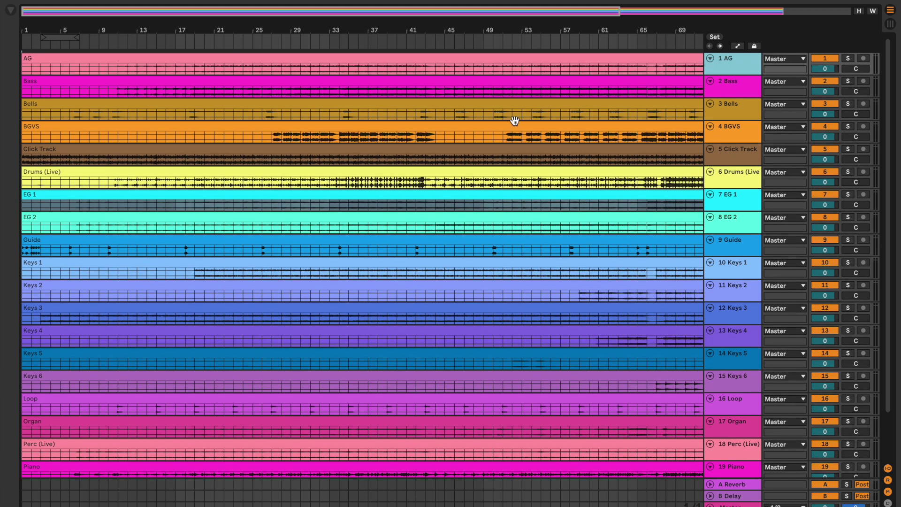
{"action": "left_click", "coordinate": [473, 139]}
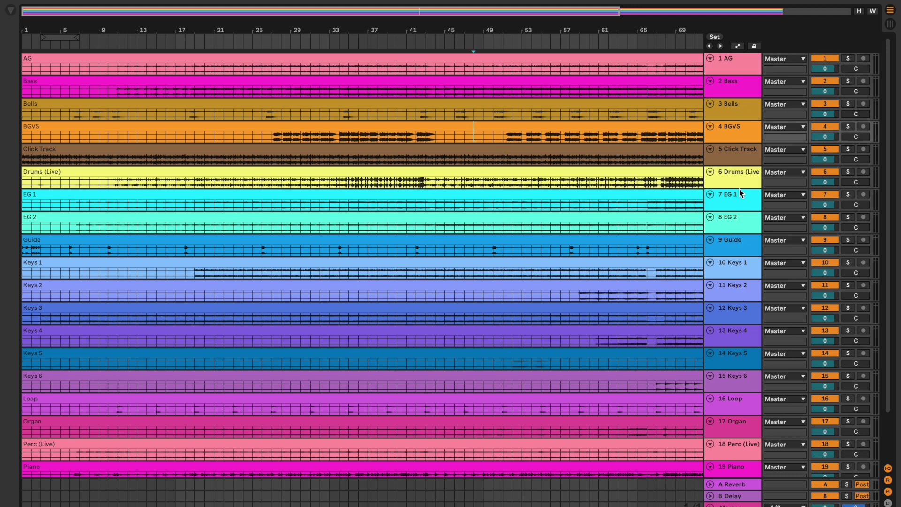
{"action": "left_click_drag", "start_coordinate": [735, 153], "coordinate": [729, 61]}
{"action": "left_click_drag", "start_coordinate": [738, 241], "coordinate": [736, 83]}
{"action": "left_click", "coordinate": [387, 202]}
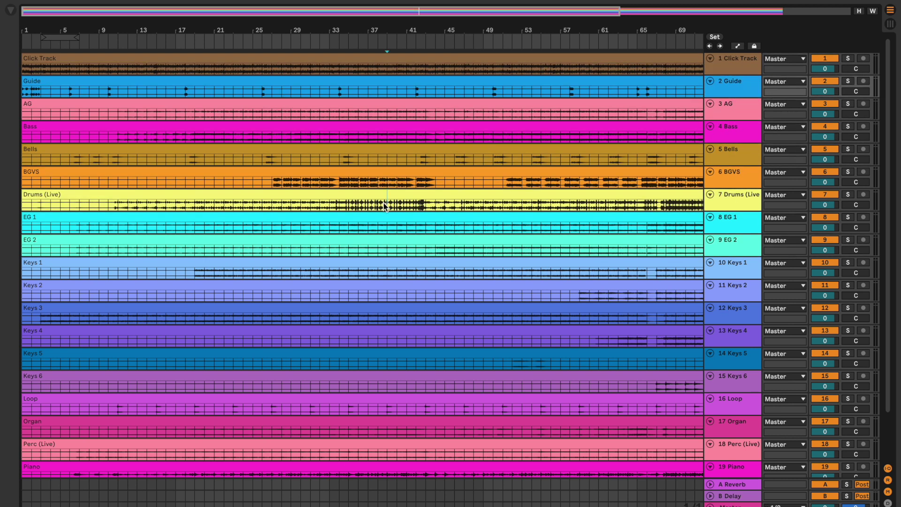
Step: Turn on Warp for all 20 audio clips at once and hide the clip detail view
{"action": "scroll", "coordinate": [386, 225], "scroll_direction": "down", "scroll_amount": 3}
{"action": "left_click", "coordinate": [365, 444]}
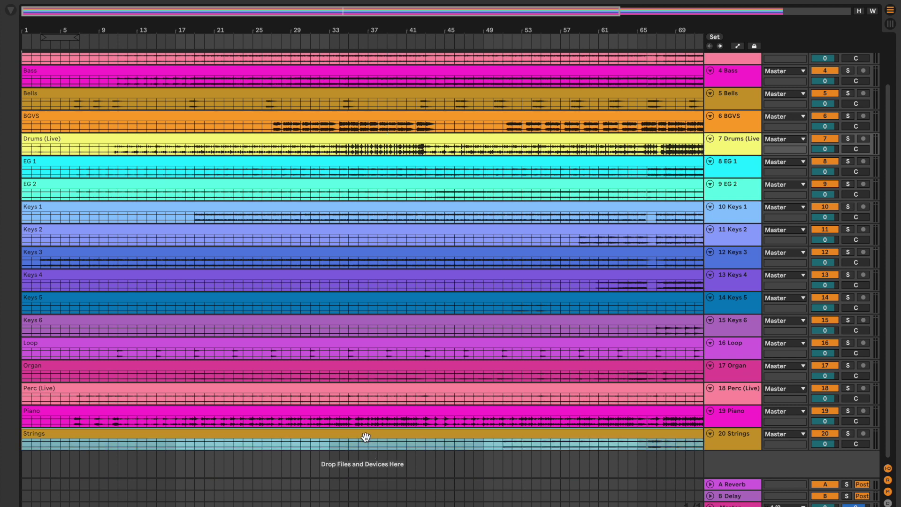
{"action": "scroll", "coordinate": [388, 354], "scroll_direction": "up", "scroll_amount": 3}
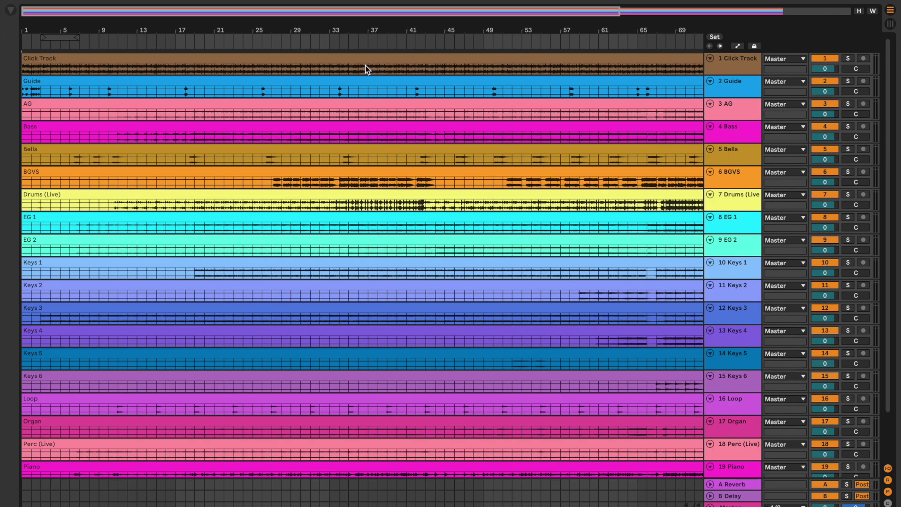
{"action": "key", "text": "ctrl+a"}
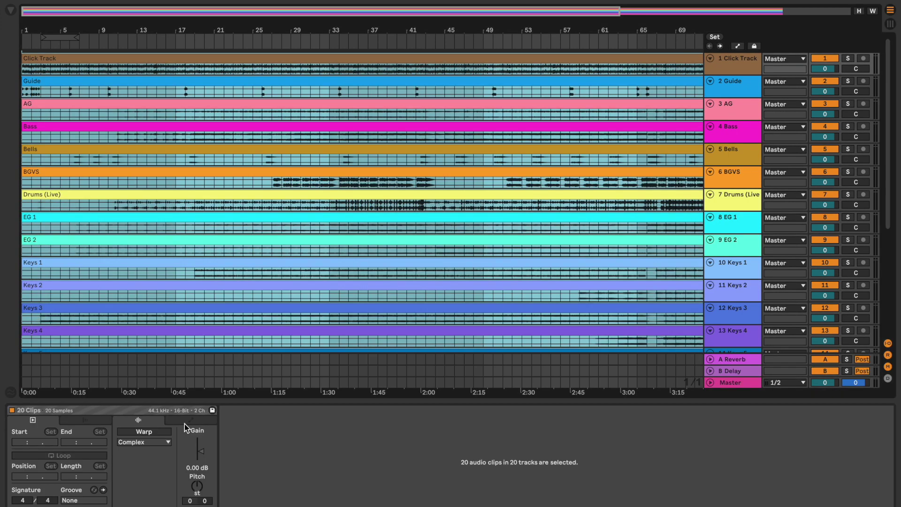
{"action": "left_click", "coordinate": [143, 432]}
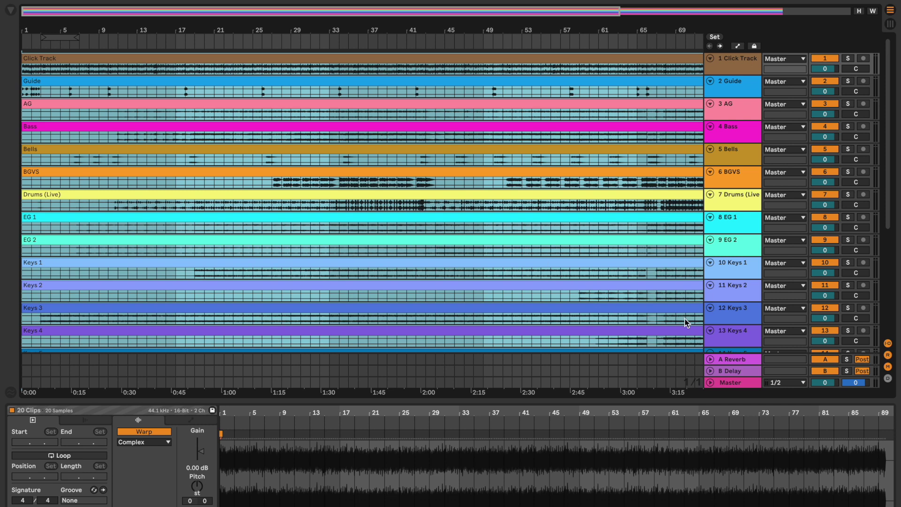
{"action": "left_click", "coordinate": [891, 506]}
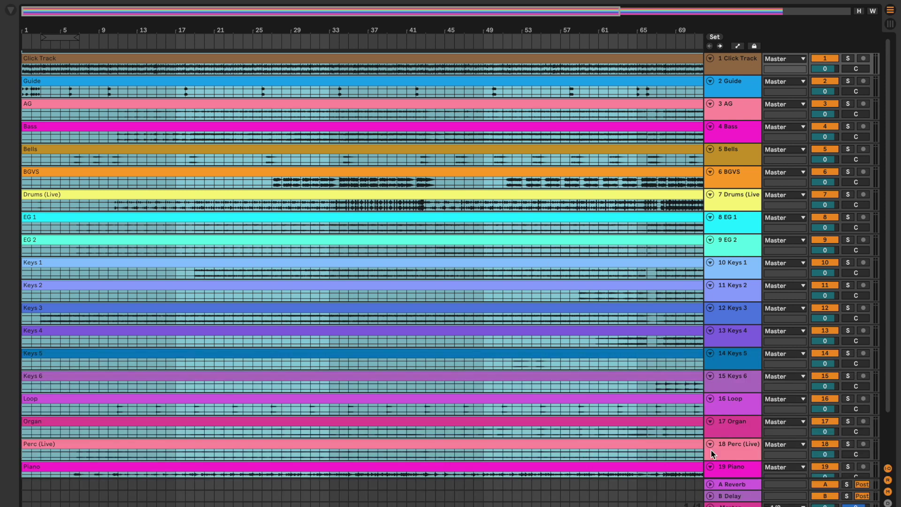
Step: Deselect the clips, return the insert marker to the start and zoom out to show the whole song
{"action": "left_click", "coordinate": [637, 431]}
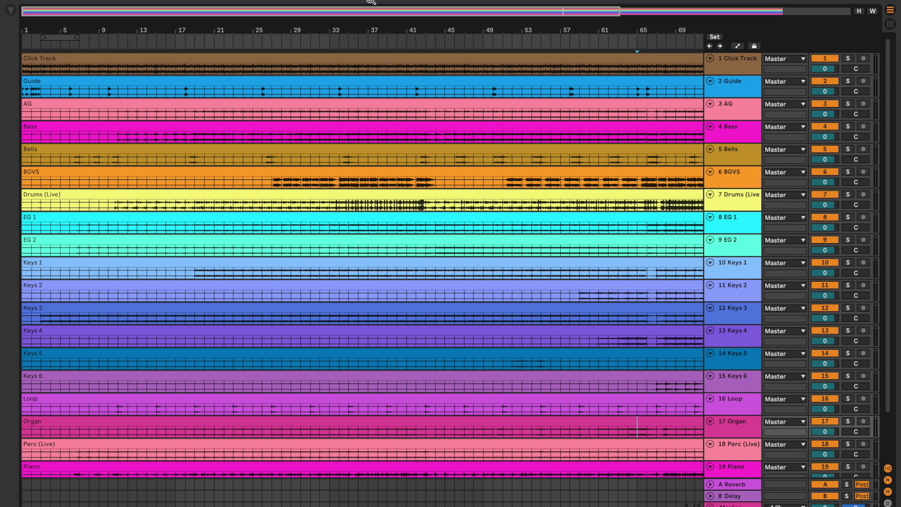
{"action": "key", "text": "Home"}
{"action": "left_click_drag", "start_coordinate": [197, 31], "coordinate": [198, 19]}
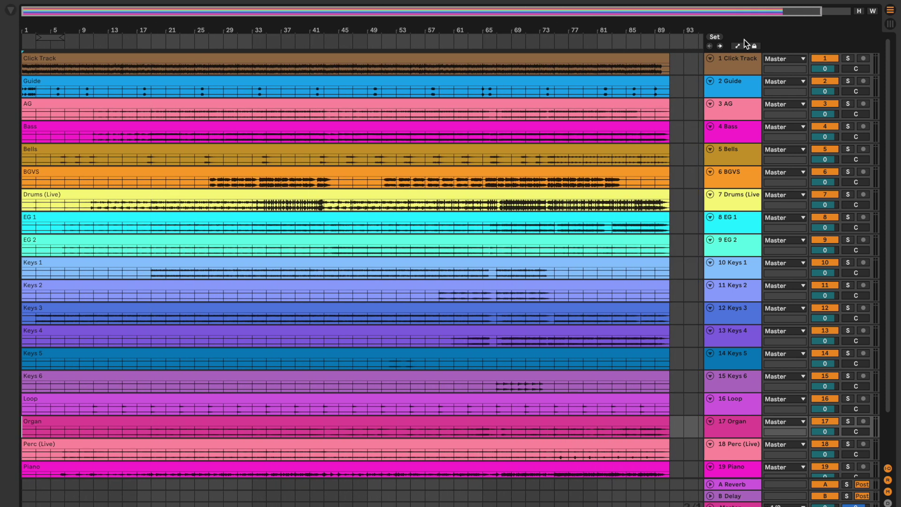
Step: Insert a MIDI track, move it above the Click Track and rename it MARKERS
{"action": "left_click", "coordinate": [715, 66]}
{"action": "left_click", "coordinate": [124, 1]}
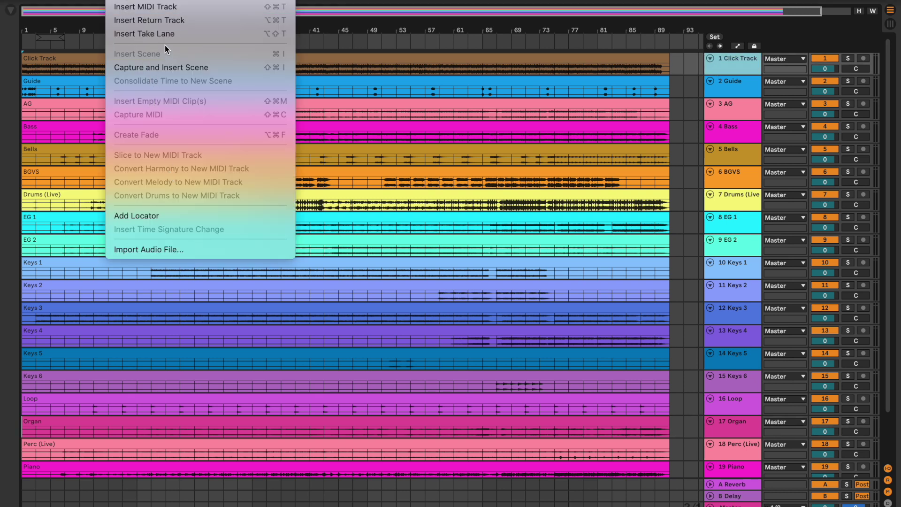
{"action": "left_click", "coordinate": [181, 7]}
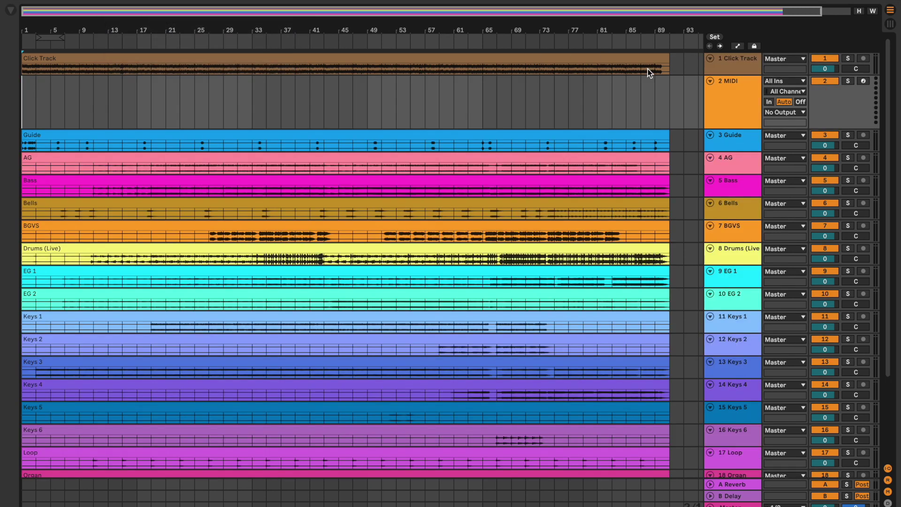
{"action": "left_click_drag", "start_coordinate": [723, 94], "coordinate": [725, 60]}
{"action": "right_click", "coordinate": [724, 60]}
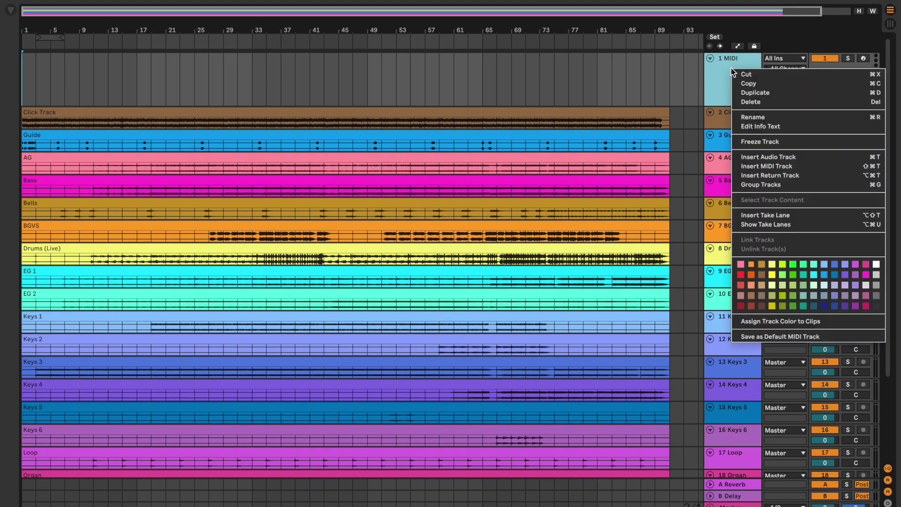
{"action": "left_click", "coordinate": [761, 117]}
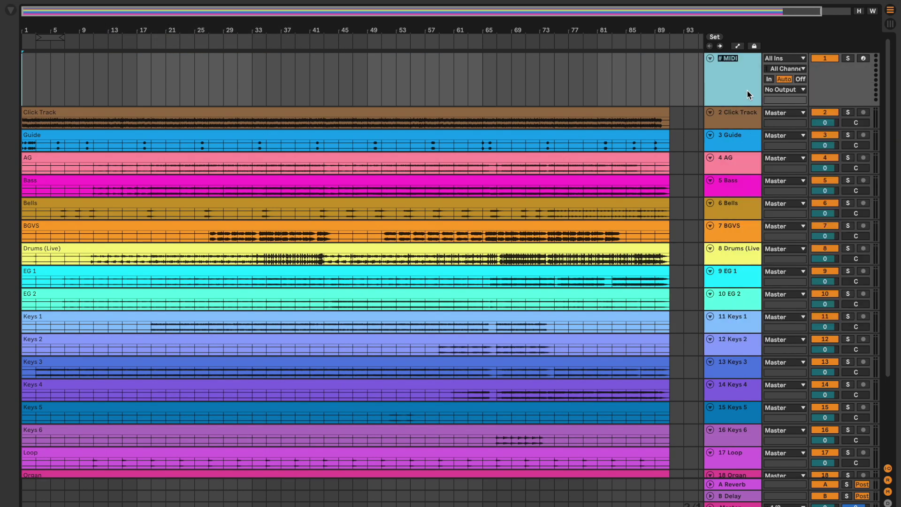
{"action": "type", "text": "MARKERS"}
Step: Create an empty MIDI clip on the MARKERS track spanning the whole song, hide the clip detail view and clear the selection
{"action": "left_click", "coordinate": [669, 101]}
{"action": "left_click_drag", "start_coordinate": [669, 100], "coordinate": [12, 72]}
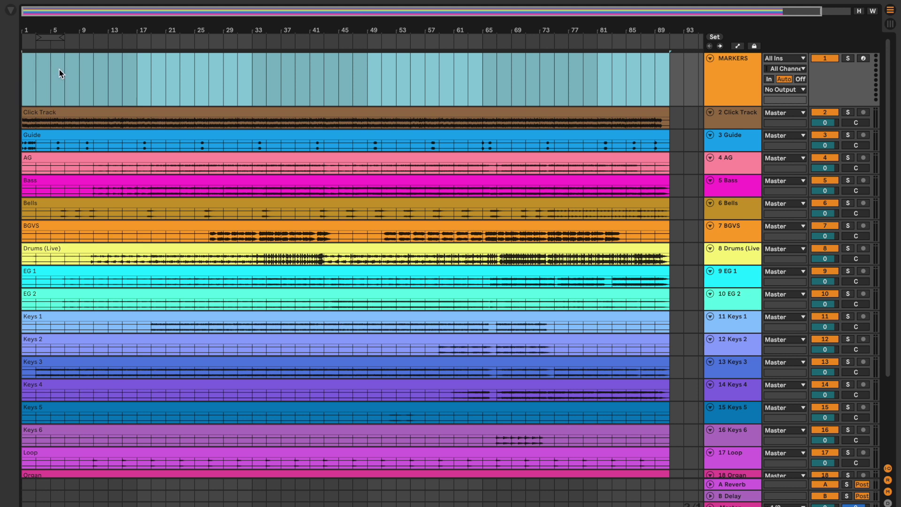
{"action": "key", "text": "ctrl+shift+m"}
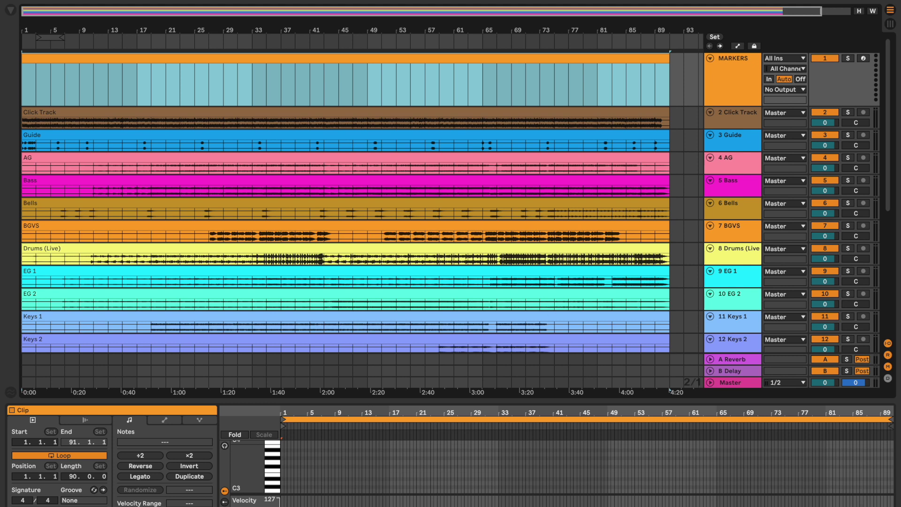
{"action": "left_click", "coordinate": [889, 506]}
{"action": "left_click", "coordinate": [695, 116]}
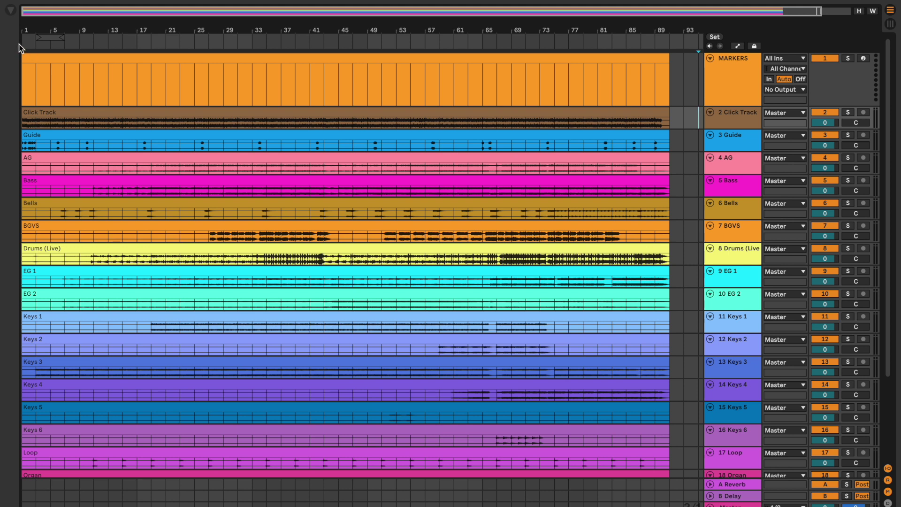
{"action": "left_click_drag", "start_coordinate": [36, 28], "coordinate": [57, 65]}
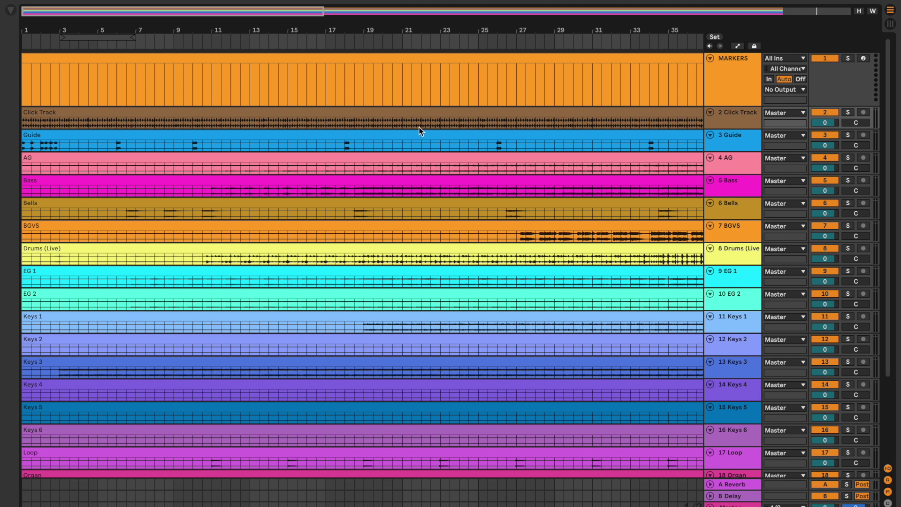
{"action": "right_click", "coordinate": [155, 44]}
{"action": "left_click", "coordinate": [183, 73]}
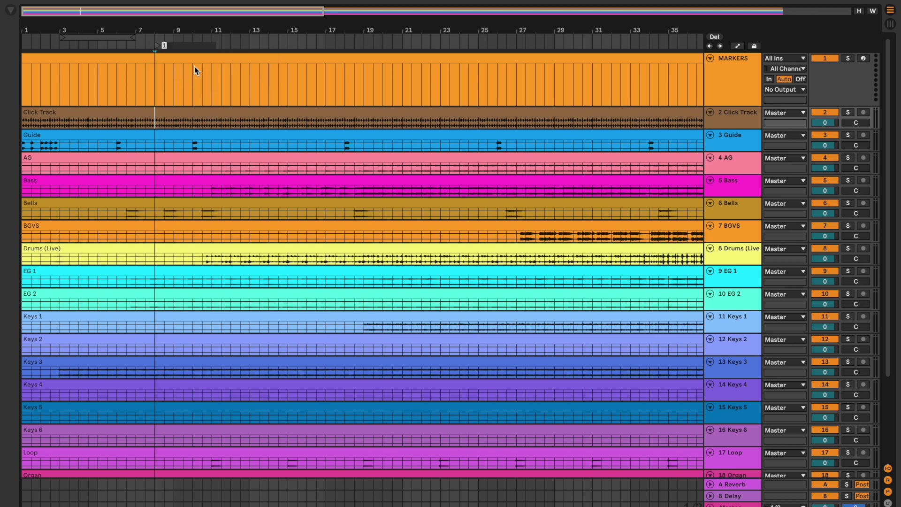
{"action": "right_click", "coordinate": [156, 46]}
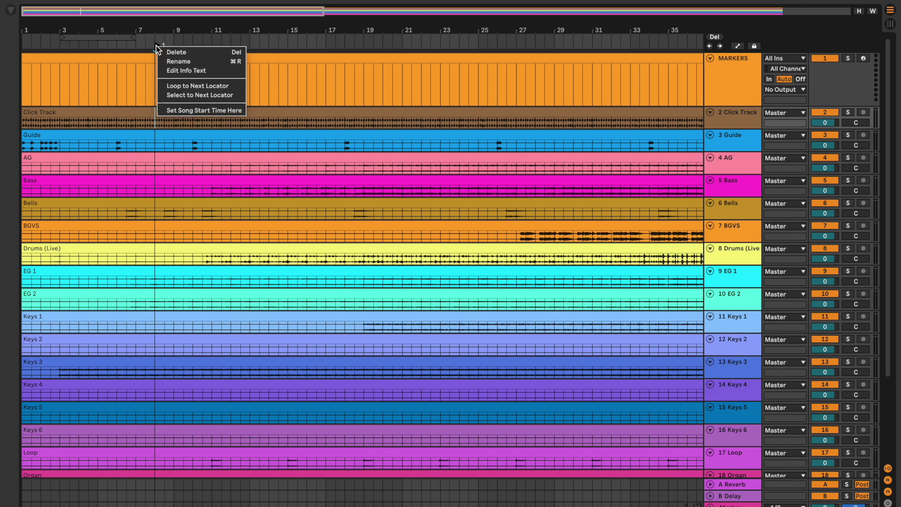
{"action": "left_click", "coordinate": [170, 53]}
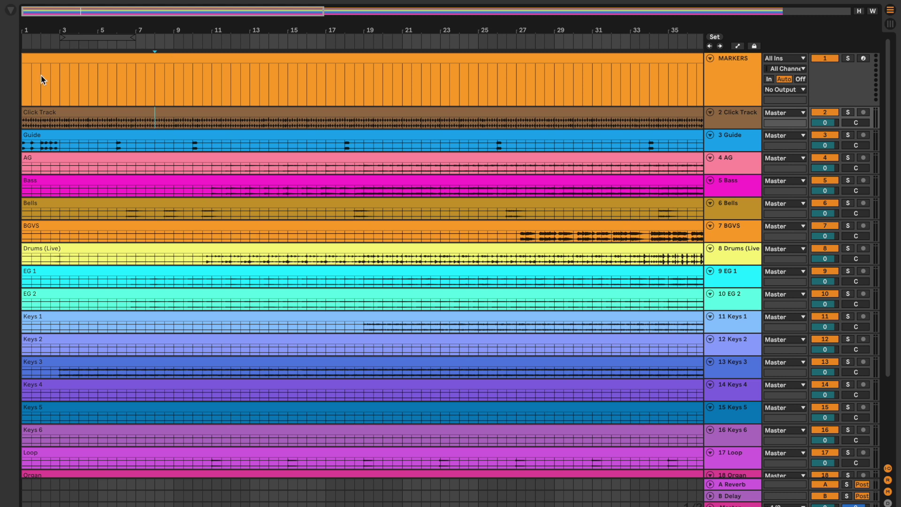
Step: Play the song from the start to hear the count-in up to bar 3
{"action": "left_click_drag", "start_coordinate": [71, 25], "coordinate": [93, 26]}
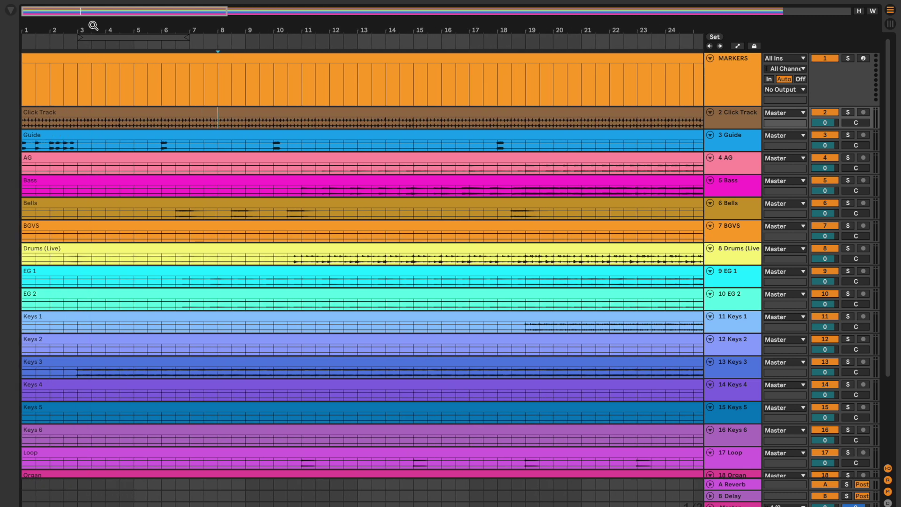
{"action": "left_click", "coordinate": [30, 42]}
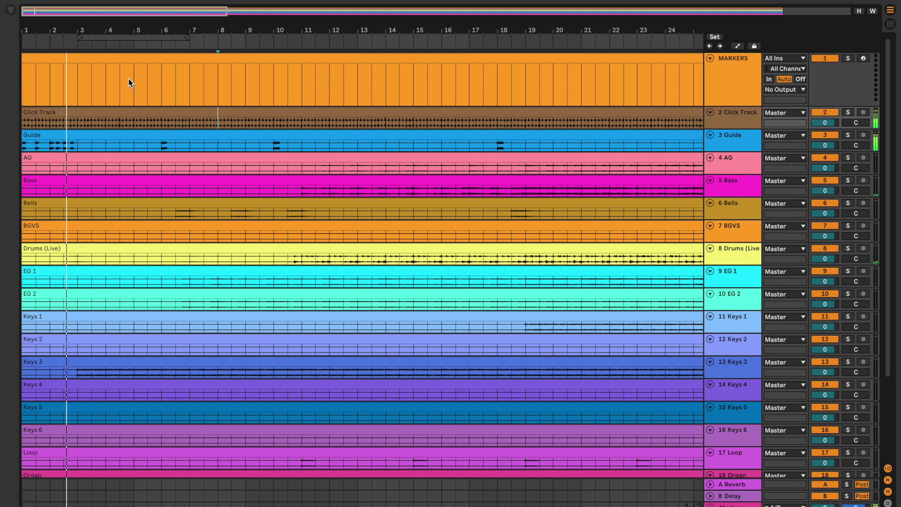
{"action": "key", "text": "space"}
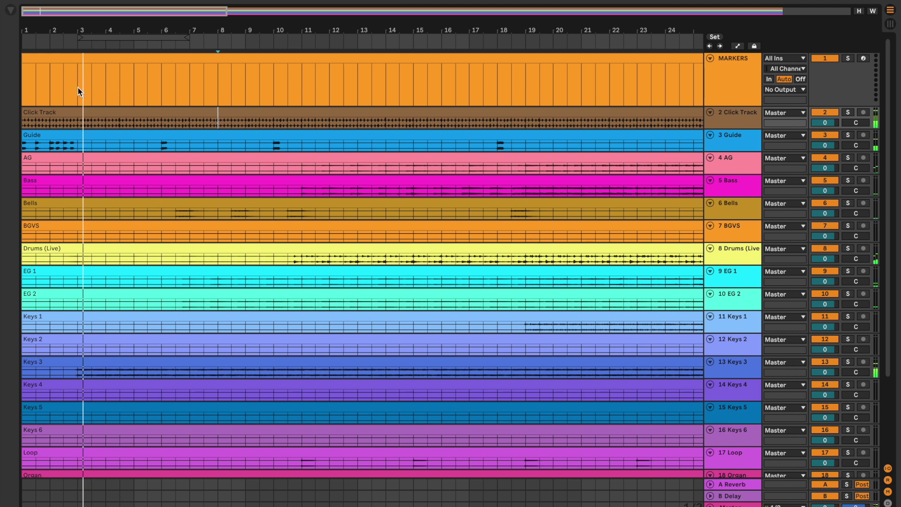
Step: Split the MARKERS clip at bar 3 and name the part after the split INTRO
{"action": "left_click", "coordinate": [75, 89]}
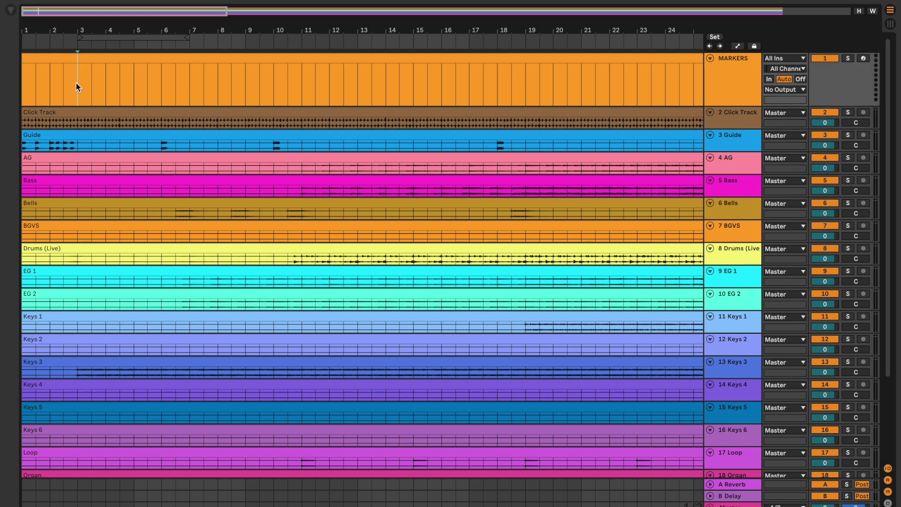
{"action": "left_click", "coordinate": [89, 58]}
{"action": "key", "text": "super+r"}
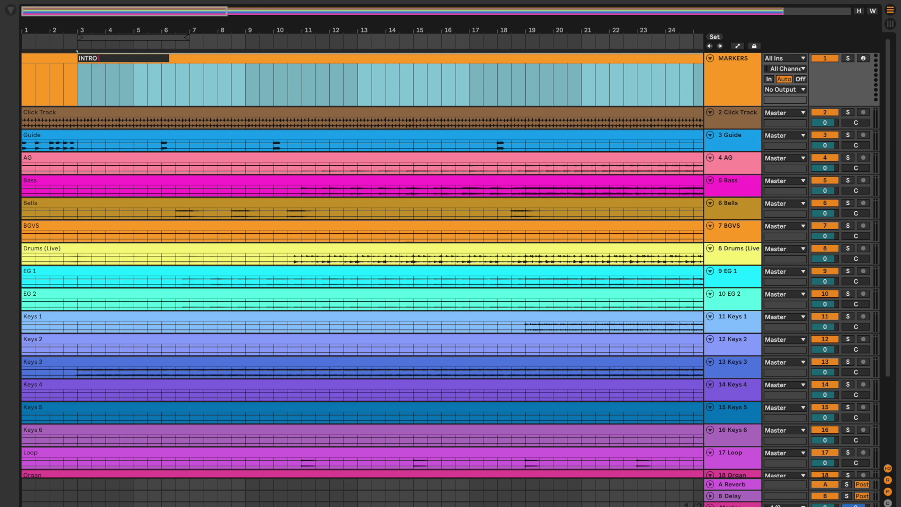
Step: Add a locator at bar 3 where INTRO begins and test it by briefly playing from there
{"action": "right_click", "coordinate": [78, 46]}
{"action": "left_click", "coordinate": [90, 75]}
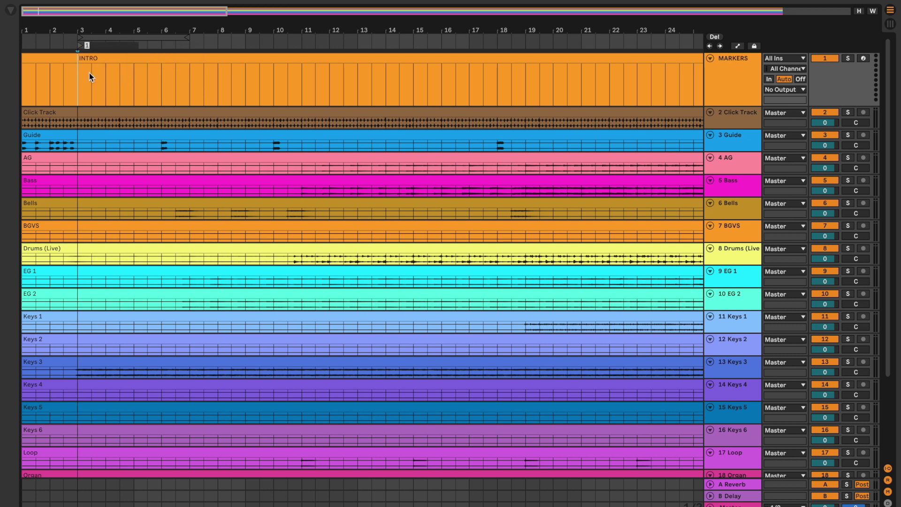
{"action": "left_click", "coordinate": [79, 46]}
{"action": "key", "text": "space"}
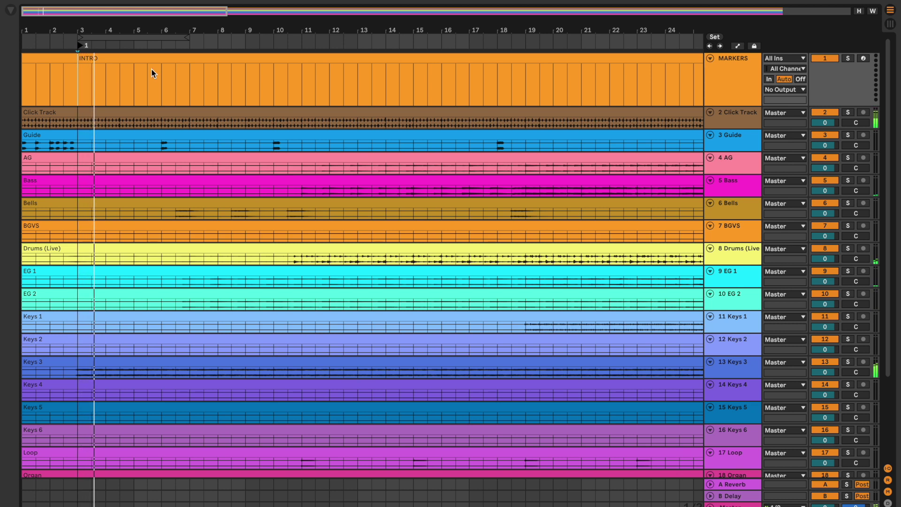
{"action": "key", "text": "space"}
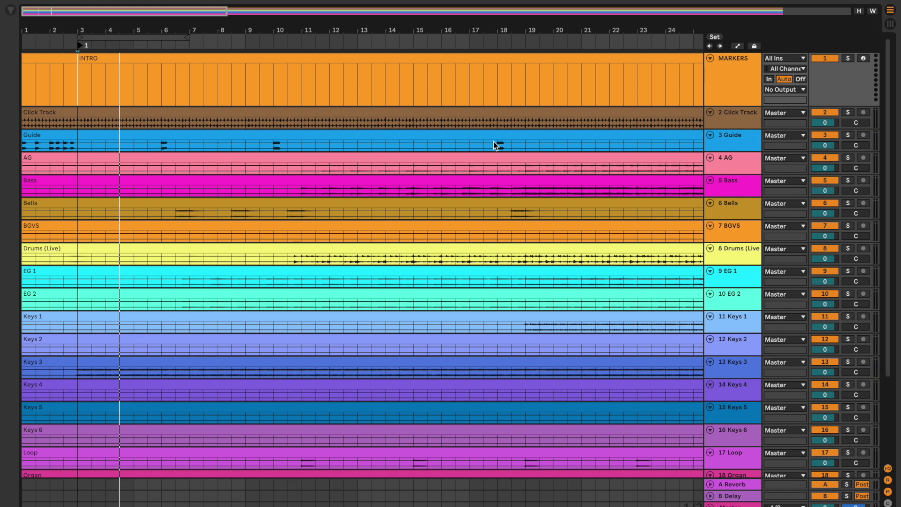
Step: Route the Click Track's audio to Ext. Out on output 1
{"action": "left_click_drag", "start_coordinate": [526, 29], "coordinate": [527, 11]}
{"action": "left_click_drag", "start_coordinate": [238, 31], "coordinate": [151, 31]}
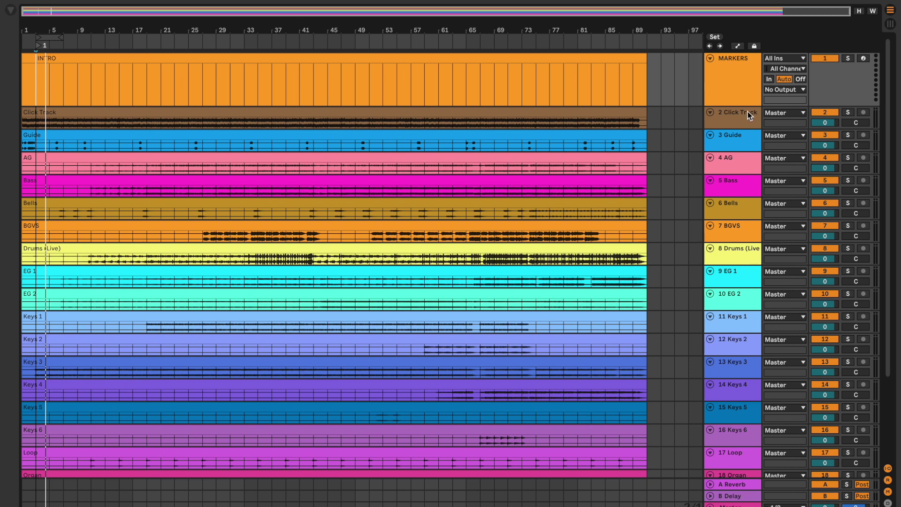
{"action": "scroll", "coordinate": [632, 205], "scroll_direction": "down", "scroll_amount": 5}
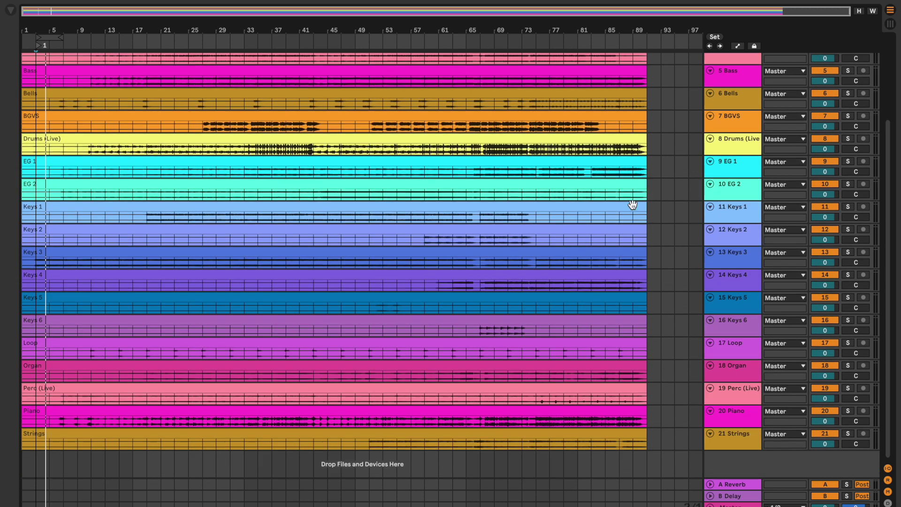
{"action": "scroll", "coordinate": [632, 204], "scroll_direction": "up", "scroll_amount": 5}
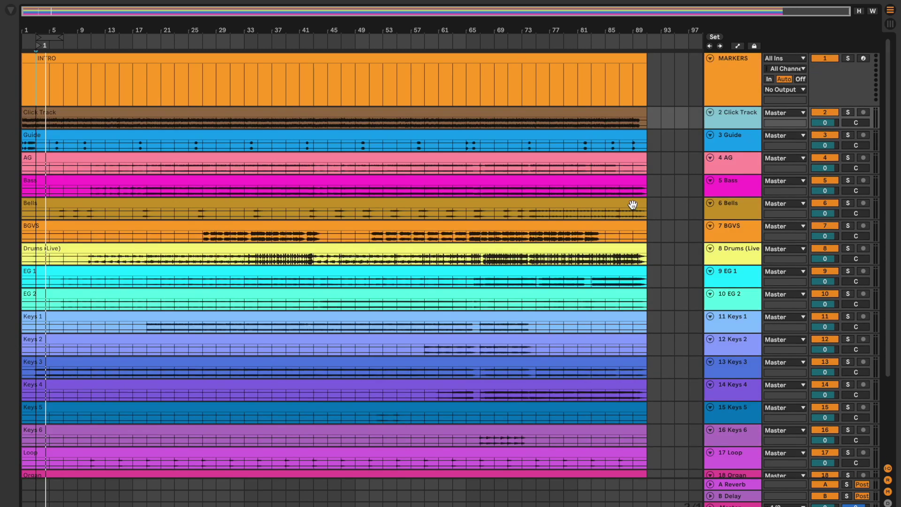
{"action": "left_click", "coordinate": [786, 113]}
{"action": "left_click", "coordinate": [779, 116]}
{"action": "left_click", "coordinate": [779, 116]}
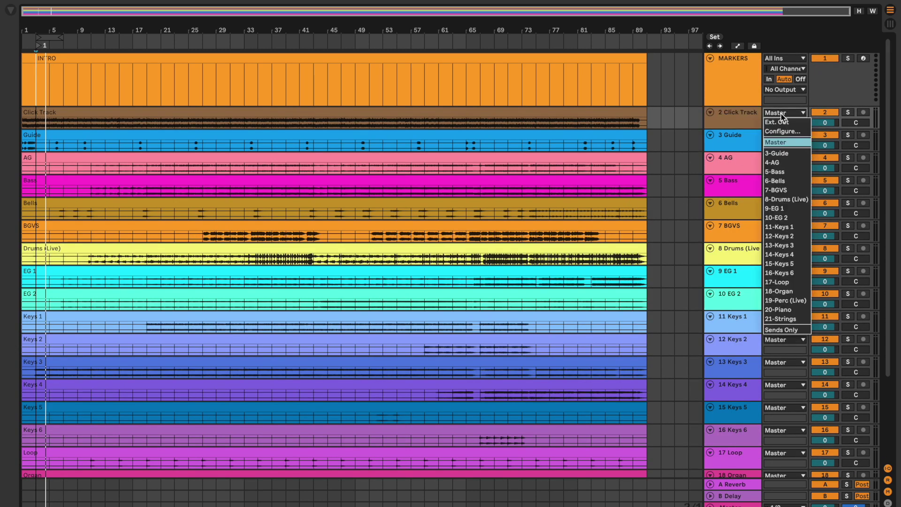
{"action": "left_click", "coordinate": [780, 122]}
{"action": "left_click", "coordinate": [782, 123]}
{"action": "left_click", "coordinate": [779, 149]}
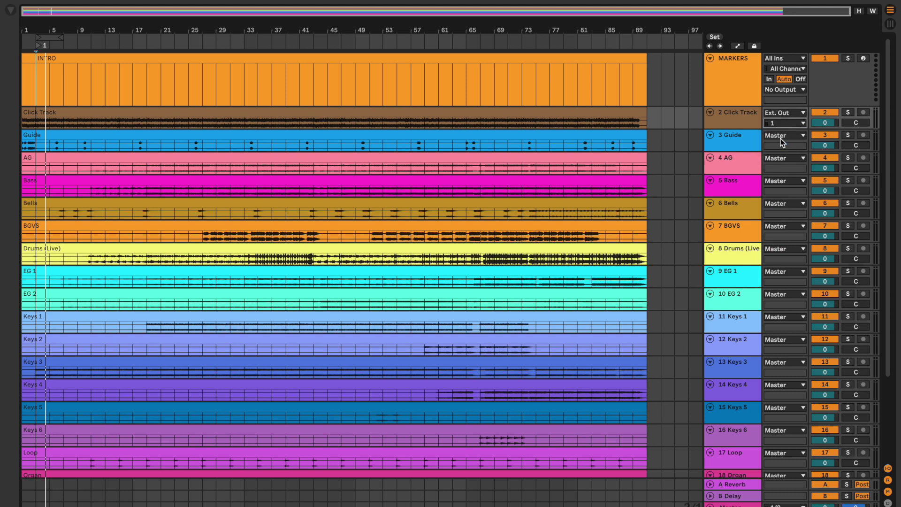
Step: Route the Guide track's audio to Ext. Out on output 1
{"action": "left_click", "coordinate": [769, 136]}
{"action": "left_click", "coordinate": [774, 144]}
{"action": "left_click", "coordinate": [773, 145]}
{"action": "left_click", "coordinate": [779, 164]}
{"action": "left_click", "coordinate": [744, 139]}
{"action": "left_click", "coordinate": [743, 120]}
{"action": "left_click", "coordinate": [738, 136]}
Step: Select all tracks from AG to Strings, route them together to Ext. Out on output 2 and clear the track selection
{"action": "left_click", "coordinate": [739, 157]}
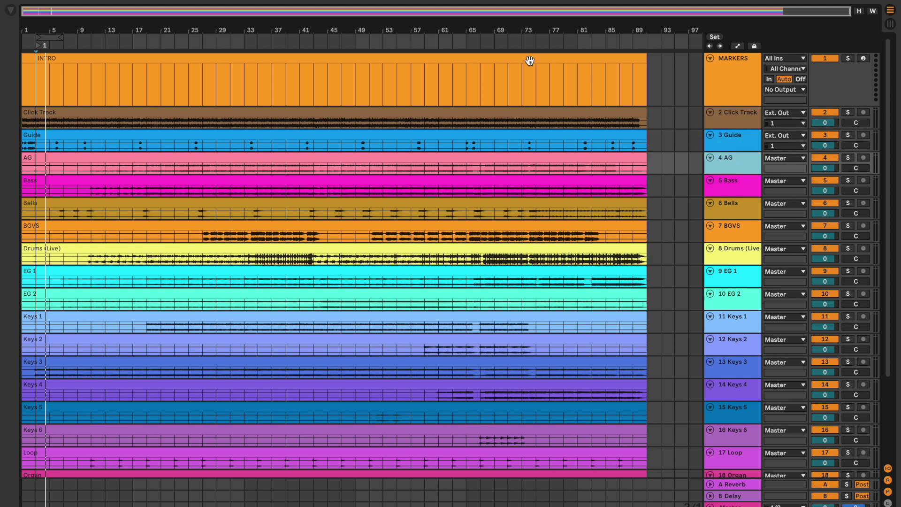
{"action": "scroll", "coordinate": [687, 189], "scroll_direction": "down", "scroll_amount": 5}
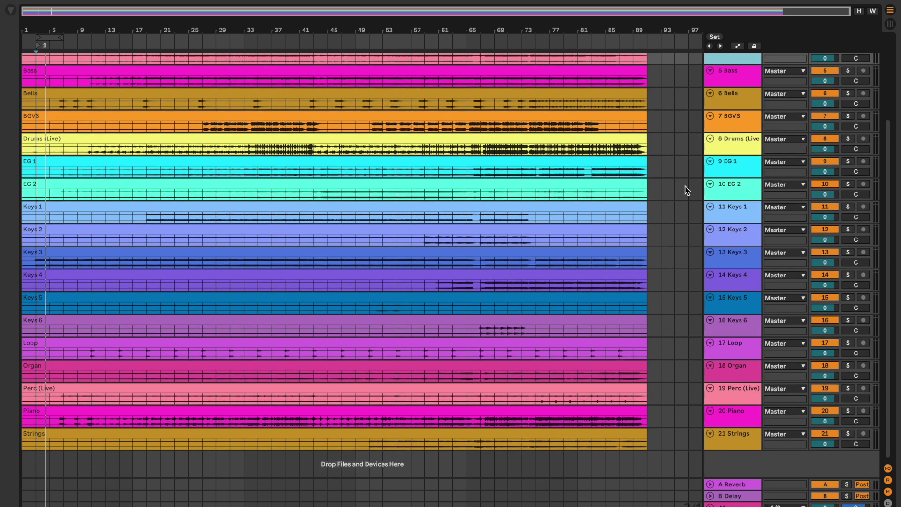
{"action": "left_click", "coordinate": [728, 442], "text": "shift"}
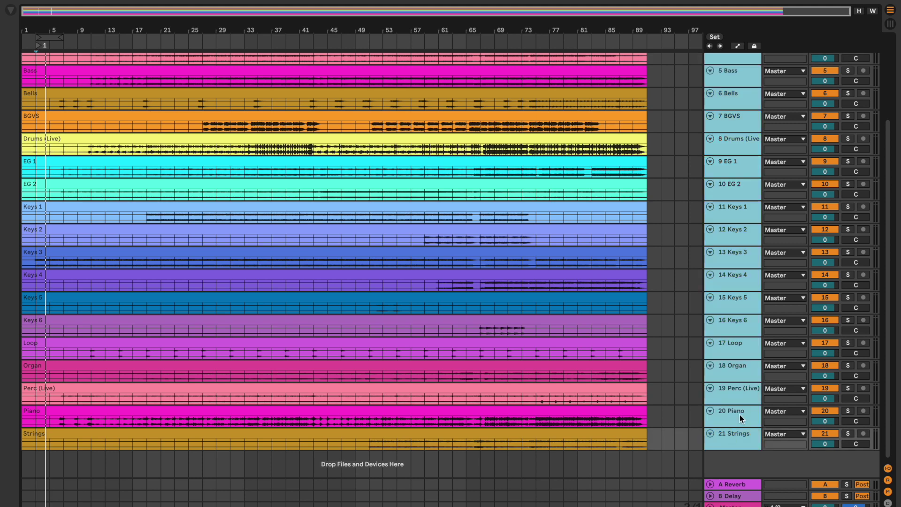
{"action": "scroll", "coordinate": [691, 313], "scroll_direction": "up", "scroll_amount": 3}
{"action": "scroll", "coordinate": [691, 314], "scroll_direction": "down", "scroll_amount": 3}
{"action": "scroll", "coordinate": [741, 329], "scroll_direction": "up", "scroll_amount": 5}
{"action": "scroll", "coordinate": [747, 262], "scroll_direction": "up", "scroll_amount": 1}
{"action": "left_click", "coordinate": [783, 157]}
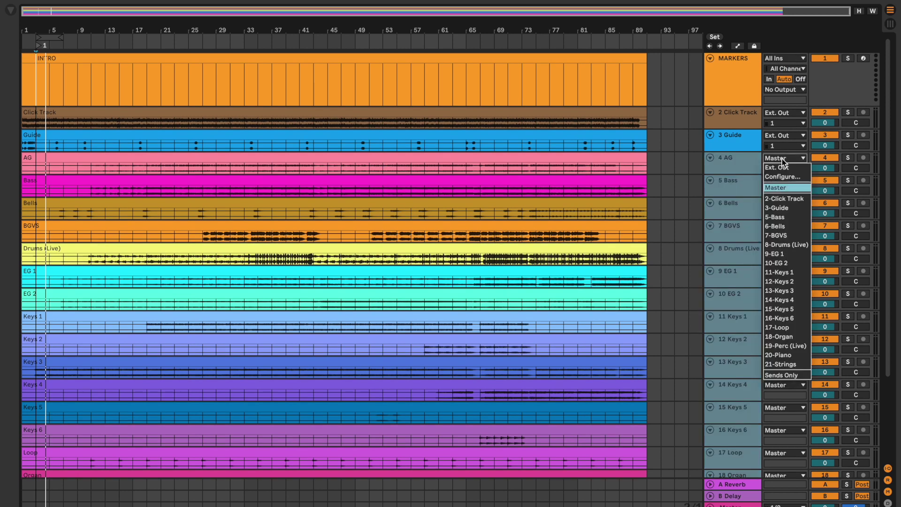
{"action": "left_click", "coordinate": [779, 167]}
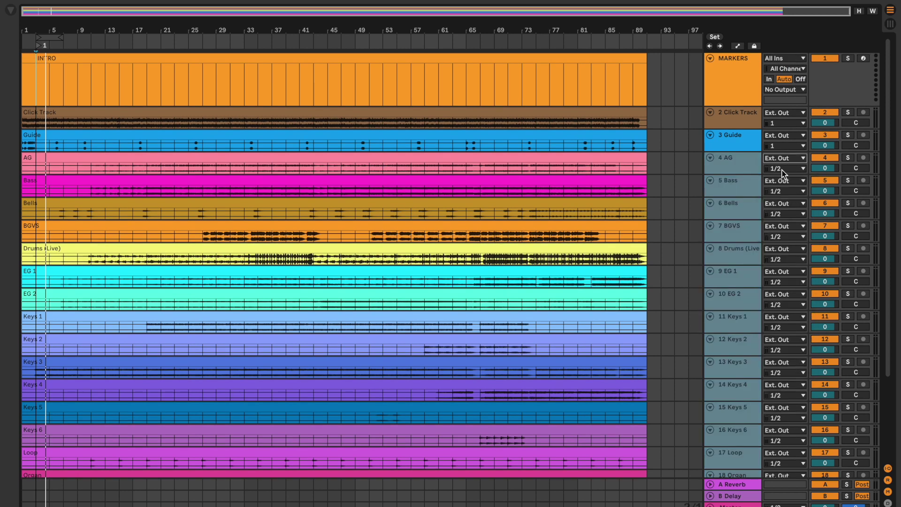
{"action": "left_click", "coordinate": [782, 169]}
{"action": "left_click", "coordinate": [779, 196]}
{"action": "left_click", "coordinate": [655, 199]}
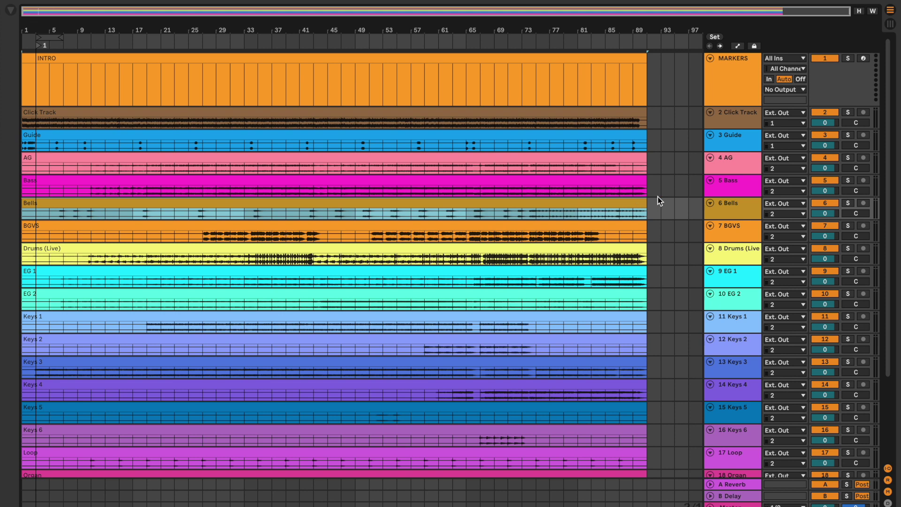
Step: Expand the Master track, set its cue output to 1 and its main output to 2, and collapse its height again
{"action": "scroll", "coordinate": [657, 198], "scroll_direction": "down", "scroll_amount": 5}
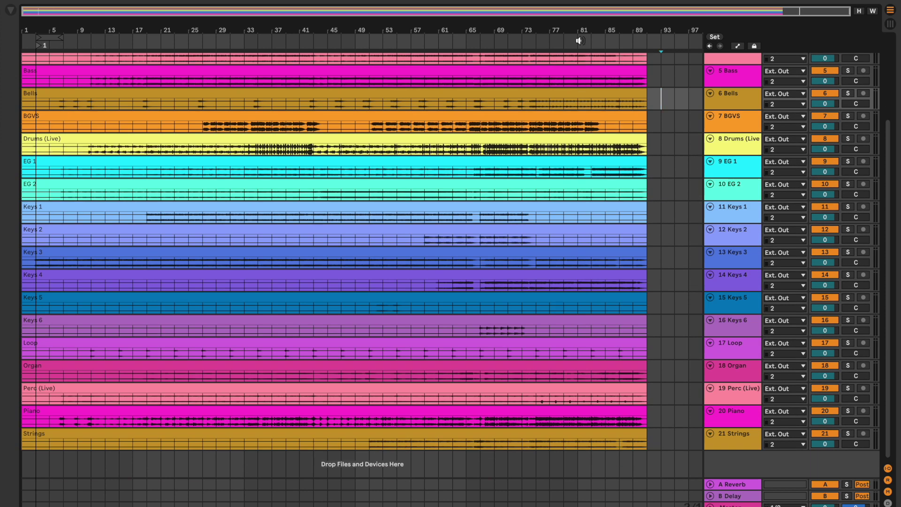
{"action": "left_click_drag", "start_coordinate": [739, 502], "coordinate": [739, 481]}
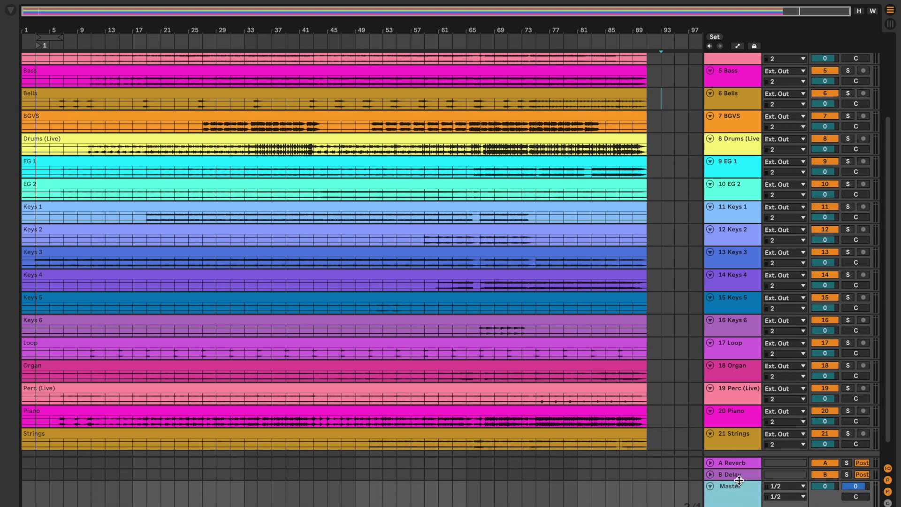
{"action": "left_click", "coordinate": [775, 487]}
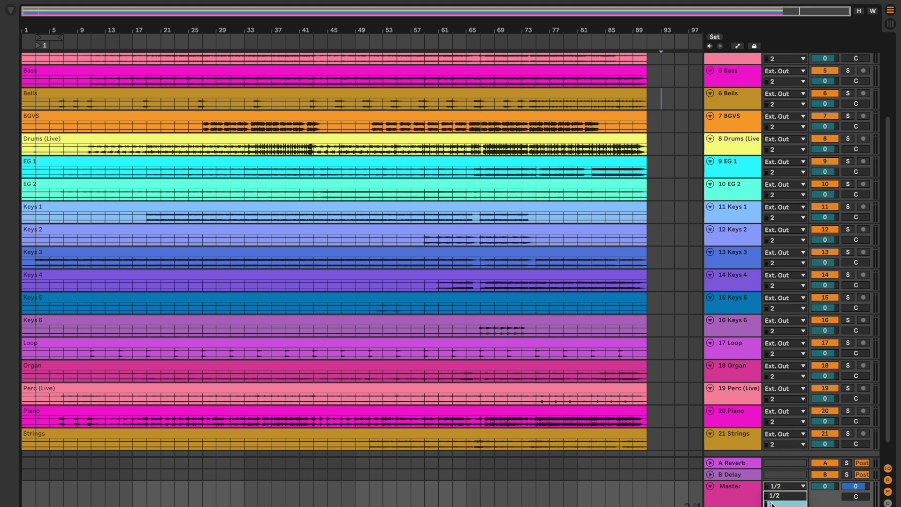
{"action": "left_click", "coordinate": [772, 504]}
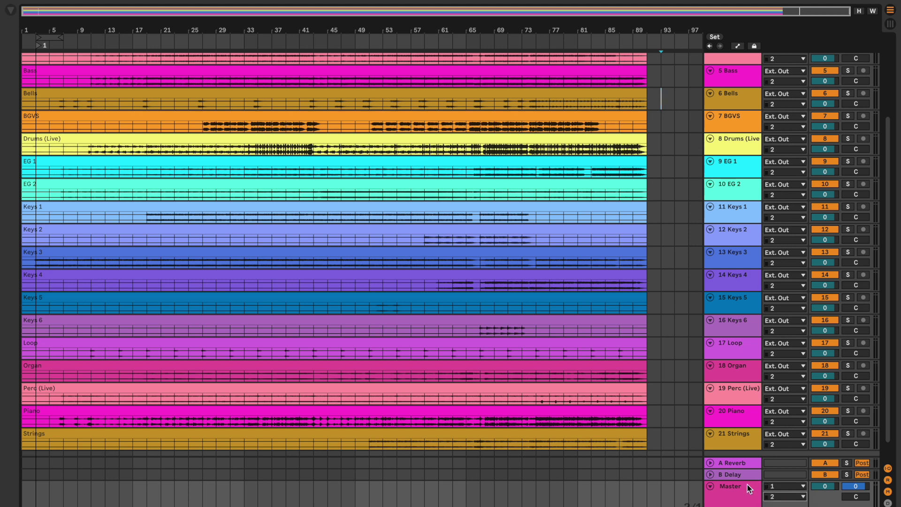
{"action": "left_click_drag", "start_coordinate": [745, 481], "coordinate": [744, 502]}
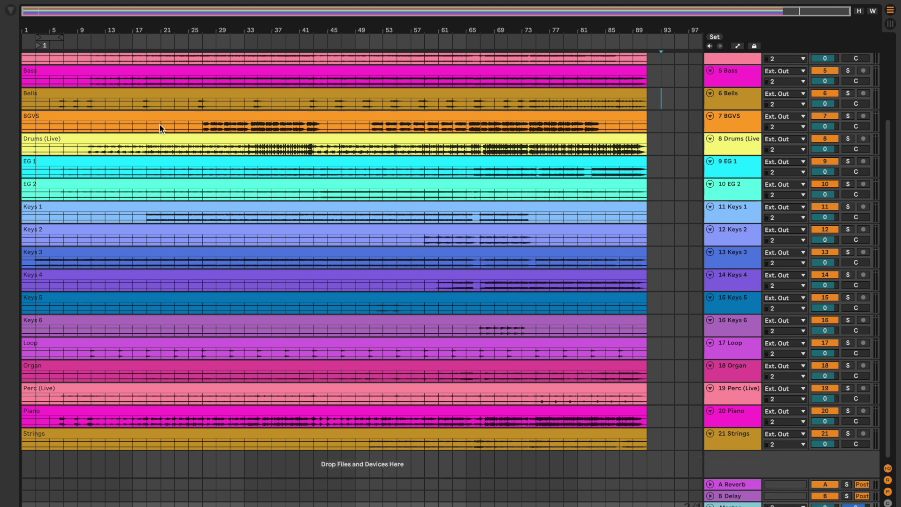
Step: Return to the start of the song and play it to check the output routing of all tracks
{"action": "scroll", "coordinate": [160, 124], "scroll_direction": "up", "scroll_amount": 4}
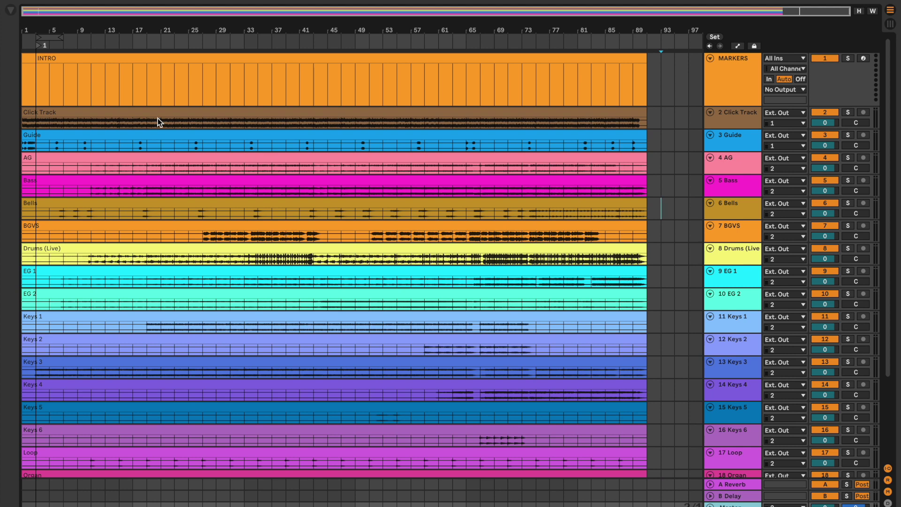
{"action": "scroll", "coordinate": [159, 124], "scroll_direction": "up", "scroll_amount": 6}
{"action": "scroll", "coordinate": [159, 123], "scroll_direction": "left", "scroll_amount": 5}
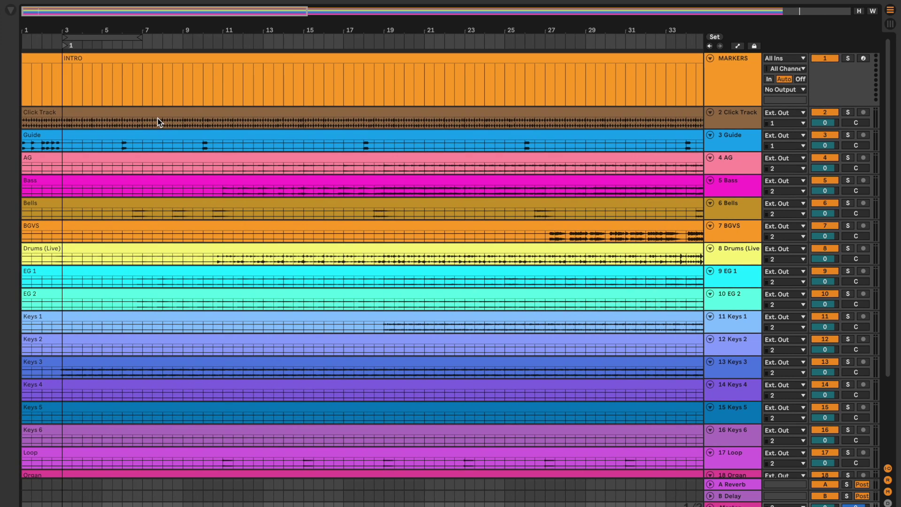
{"action": "scroll", "coordinate": [250, 134], "scroll_direction": "right", "scroll_amount": 10}
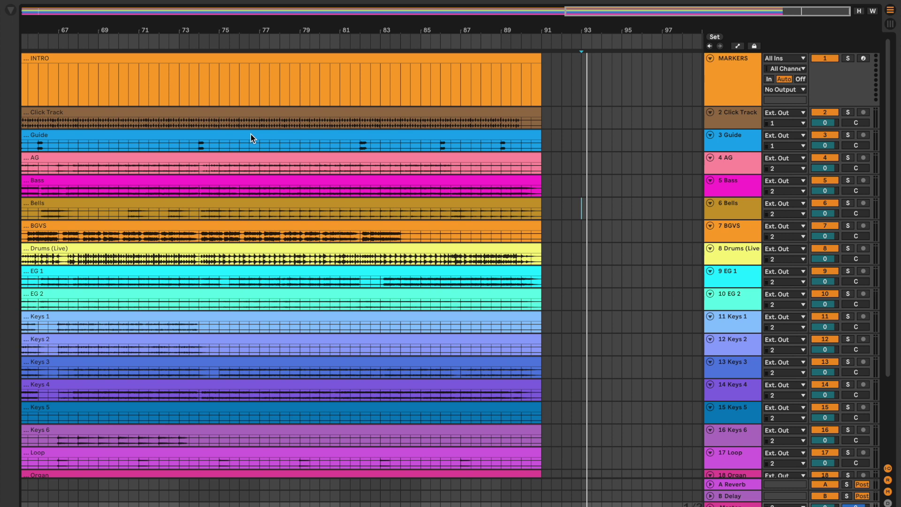
{"action": "scroll", "coordinate": [251, 135], "scroll_direction": "left", "scroll_amount": 10}
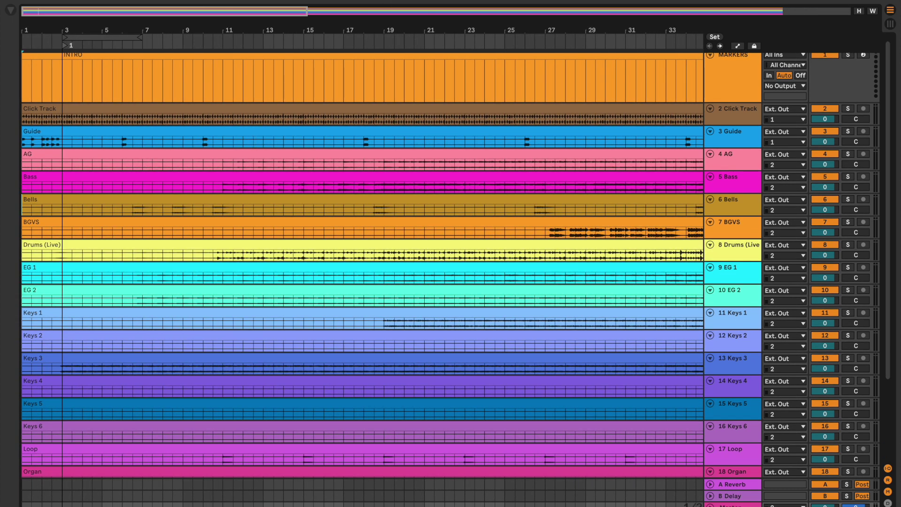
{"action": "key", "text": "space"}
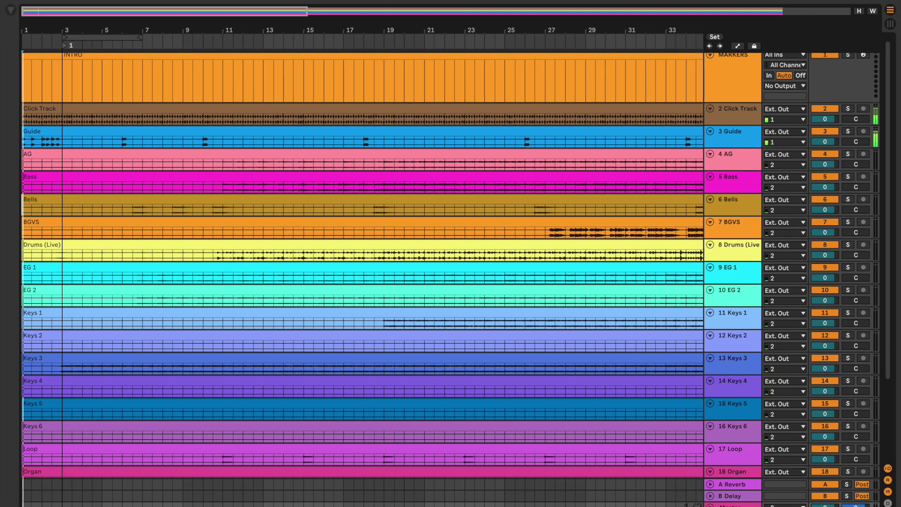